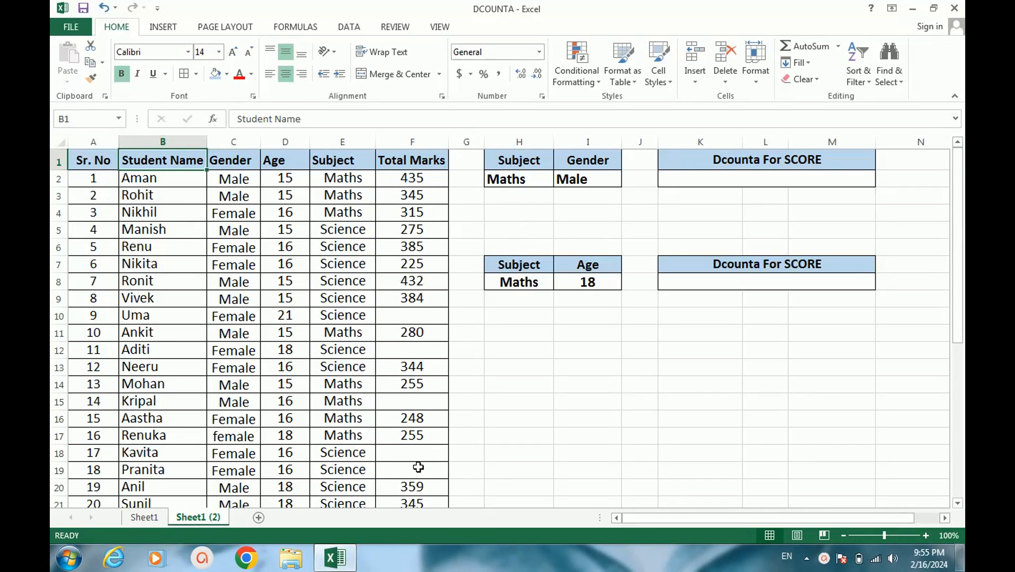
pyautogui.scroll(-1, 419, 468)
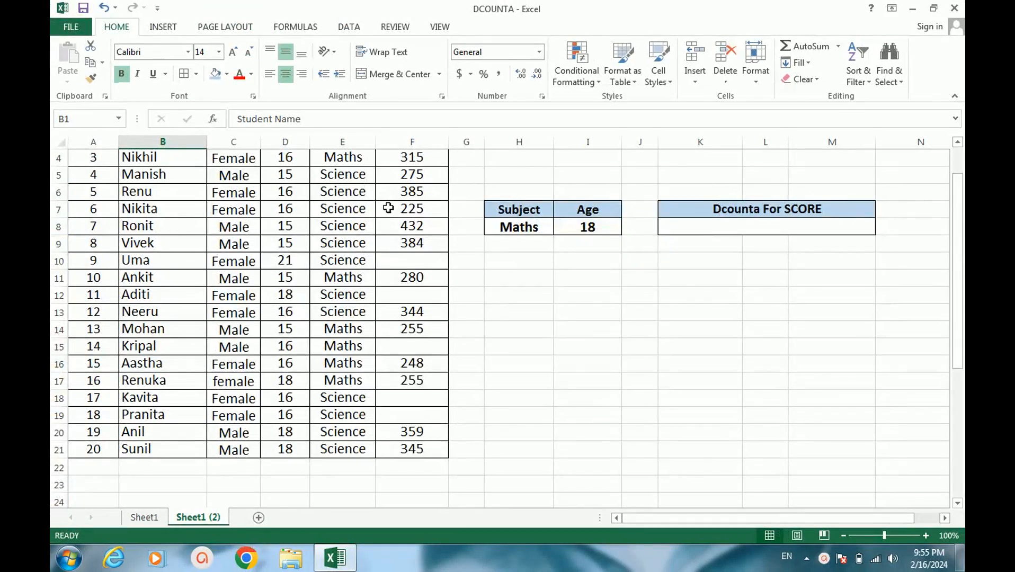
pyautogui.scroll(1, 386, 200)
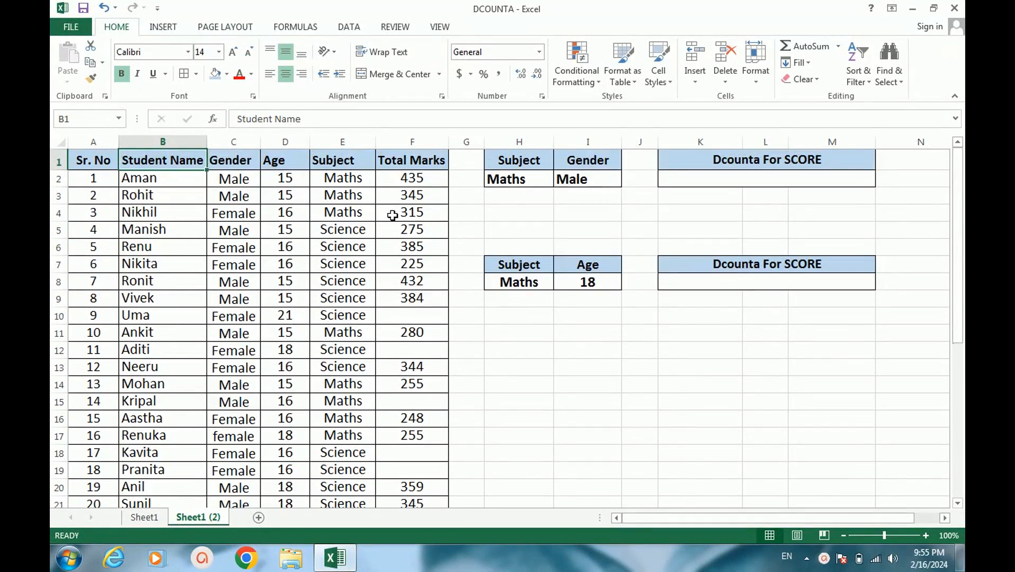
pyautogui.scroll(-1, 401, 246)
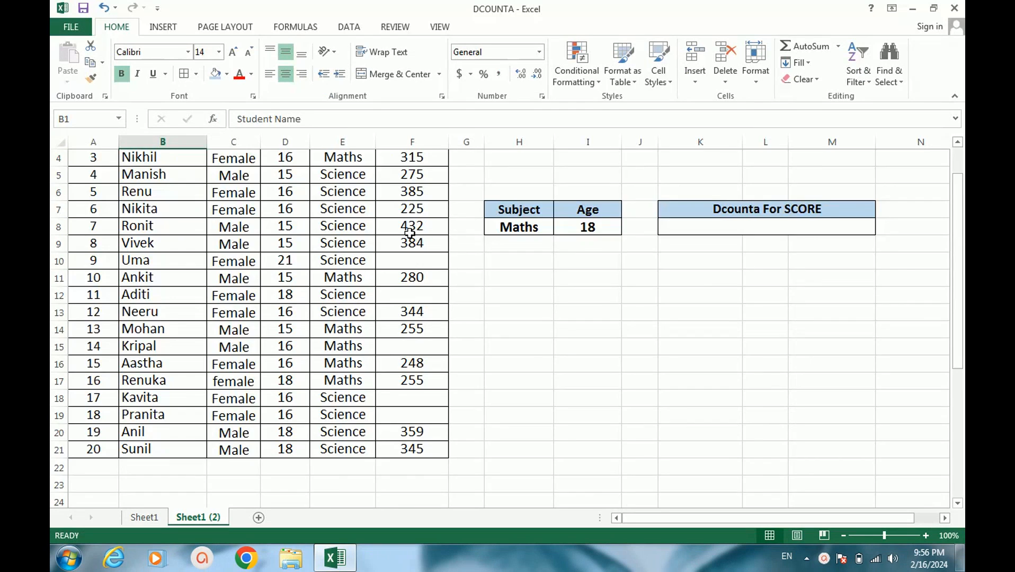
pyautogui.scroll(1, 409, 233)
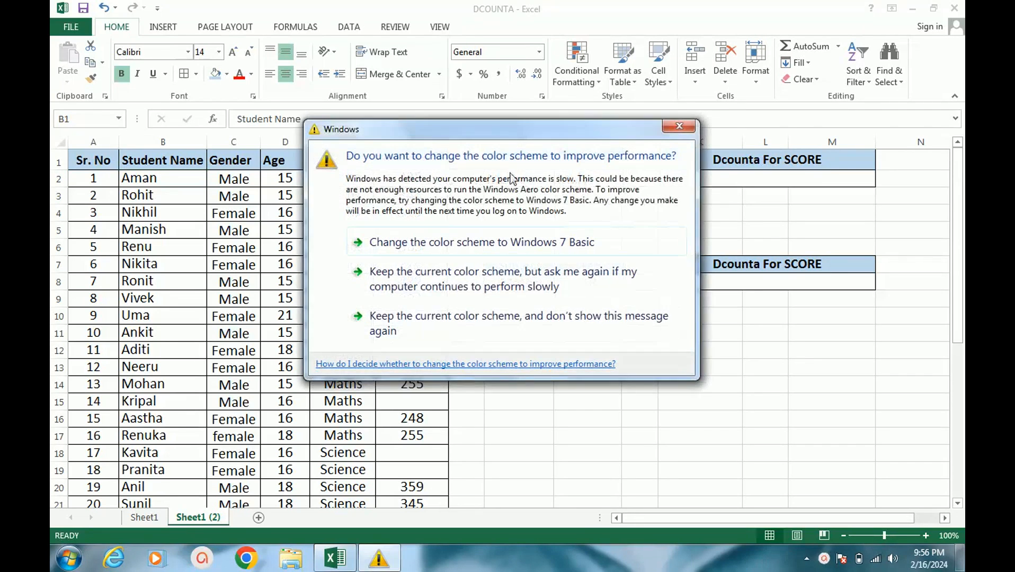
# Keep the current Windows color scheme and stop the performance message from being shown again
pyautogui.click(472, 320)
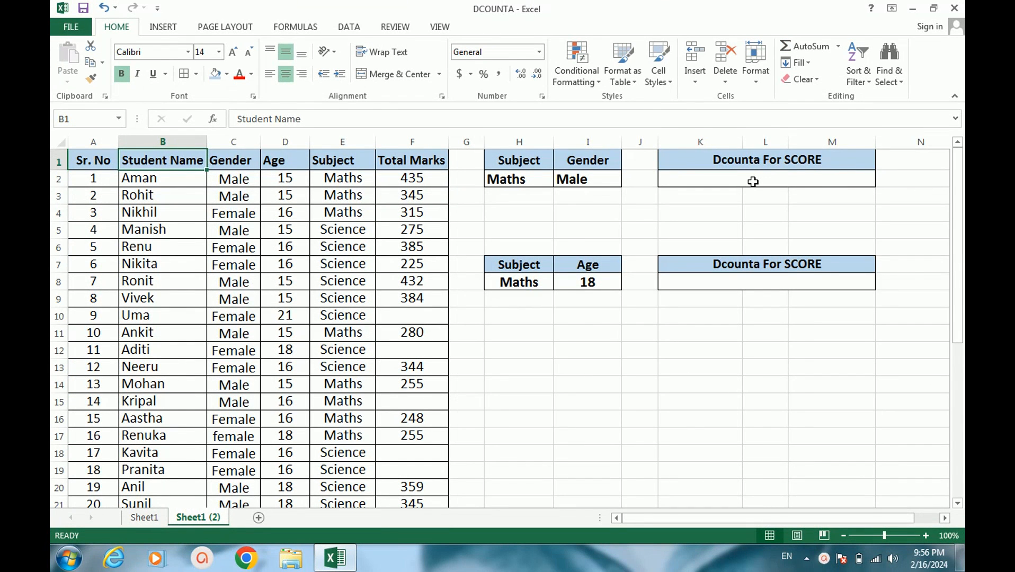
# Start a DCOUNTA formula in K2 with the whole student table A1:F21 as the database
pyautogui.click(753, 182)
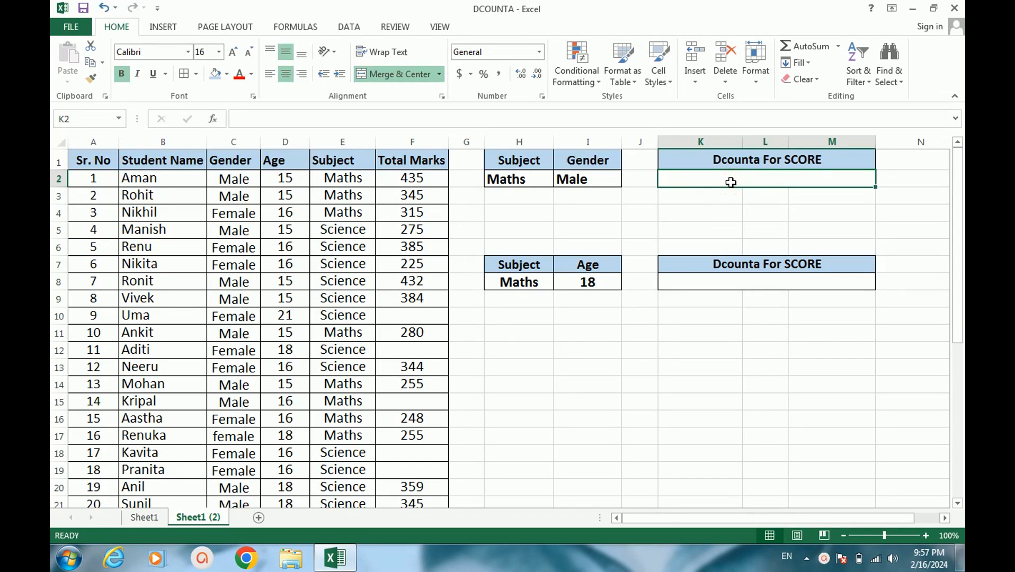
pyautogui.write('=')
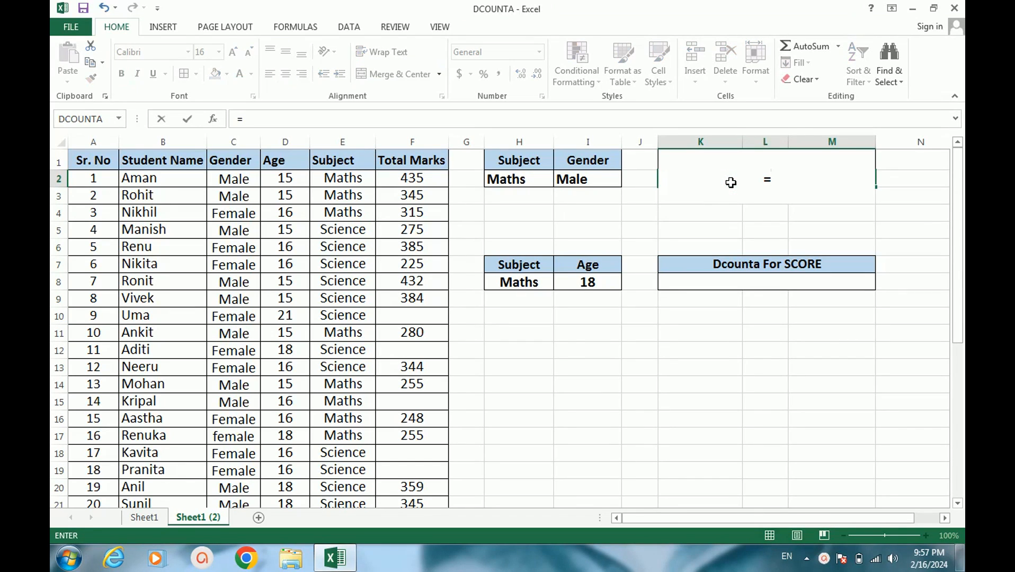
pyautogui.write('dcount')
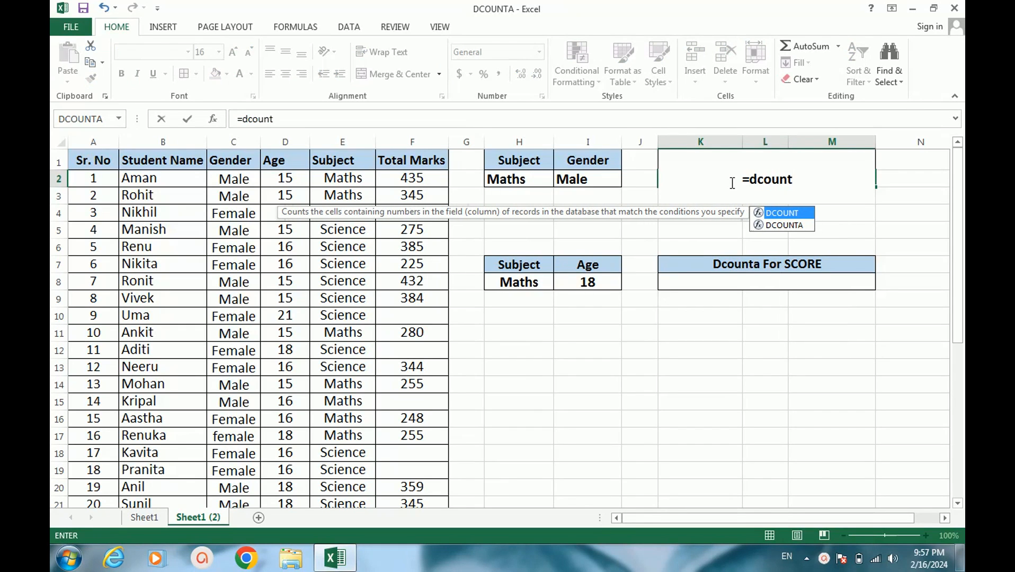
pyautogui.write('a')
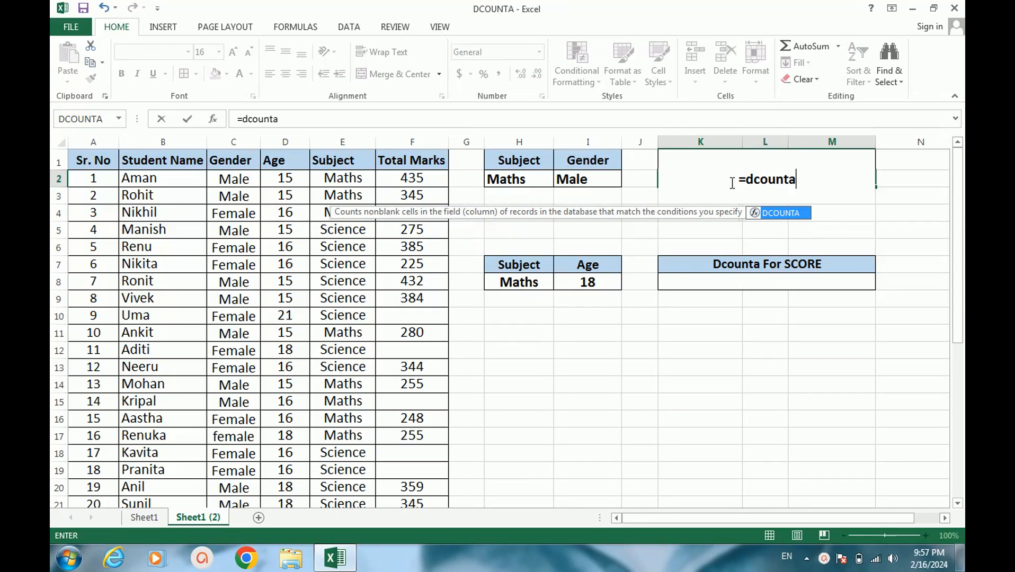
pyautogui.doubleClick(781, 214)
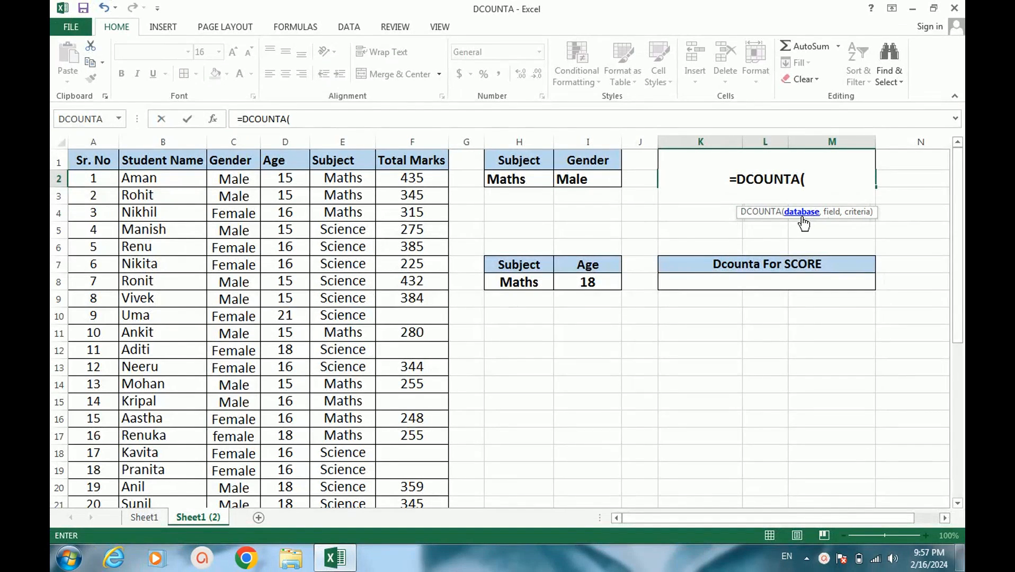
pyautogui.click(85, 164)
pyautogui.moveTo(85, 164); pyautogui.dragTo(412, 470)
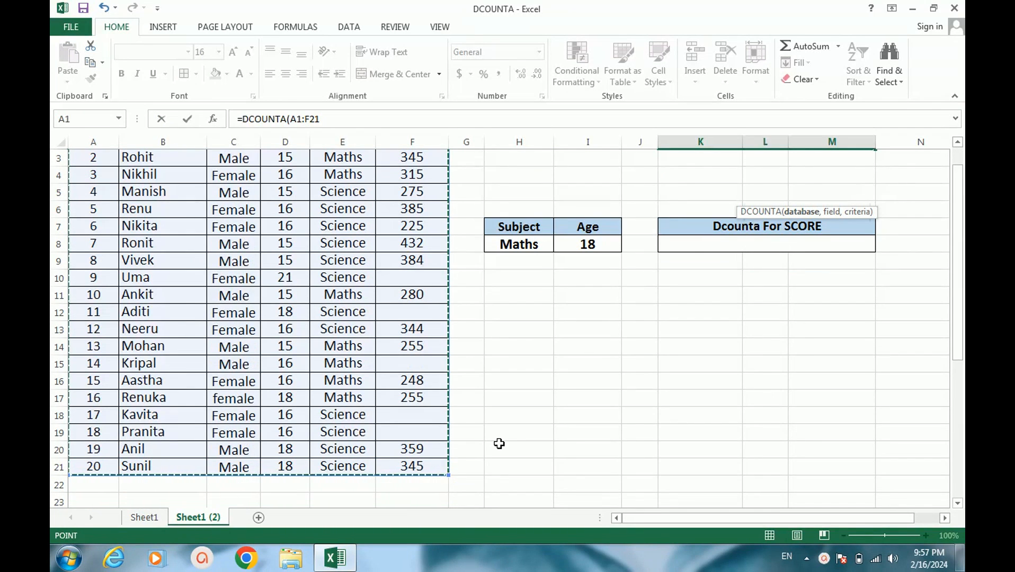
# Complete the K2 DCOUNTA formula with the Total Marks header F1 as field and H1:I2 as criteria
pyautogui.write(',')
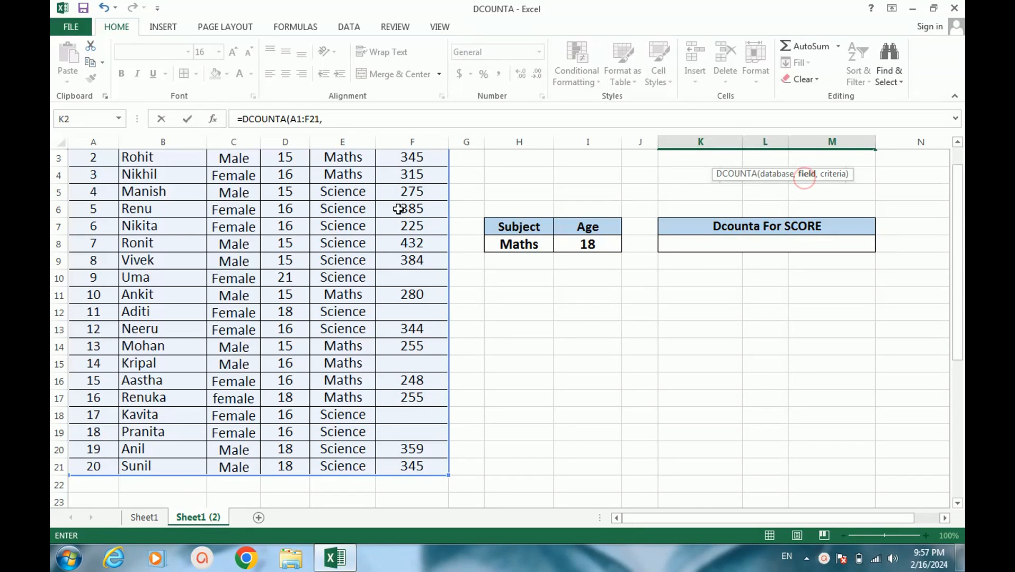
pyautogui.scroll(1, 446, 204)
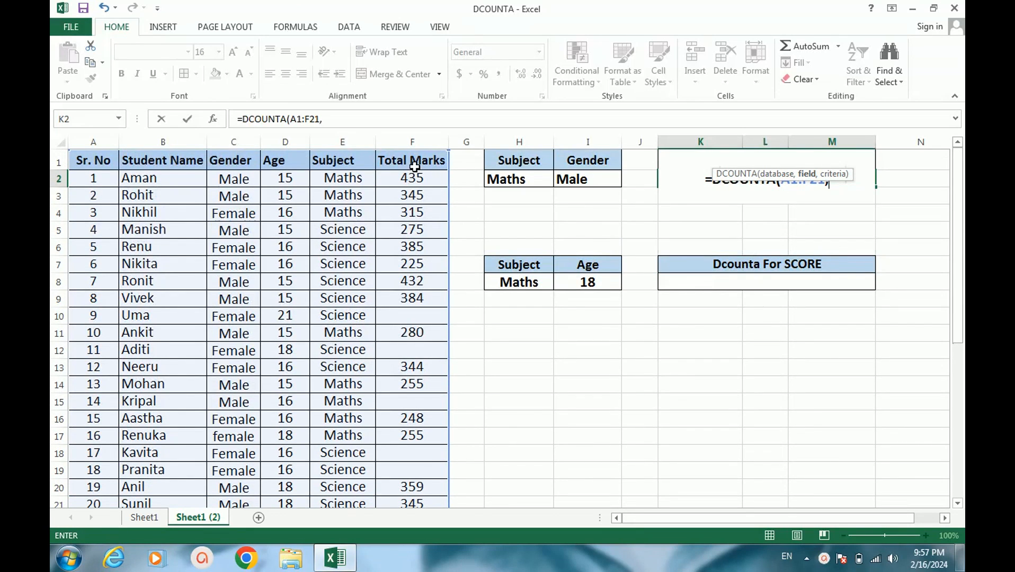
pyautogui.click(404, 160)
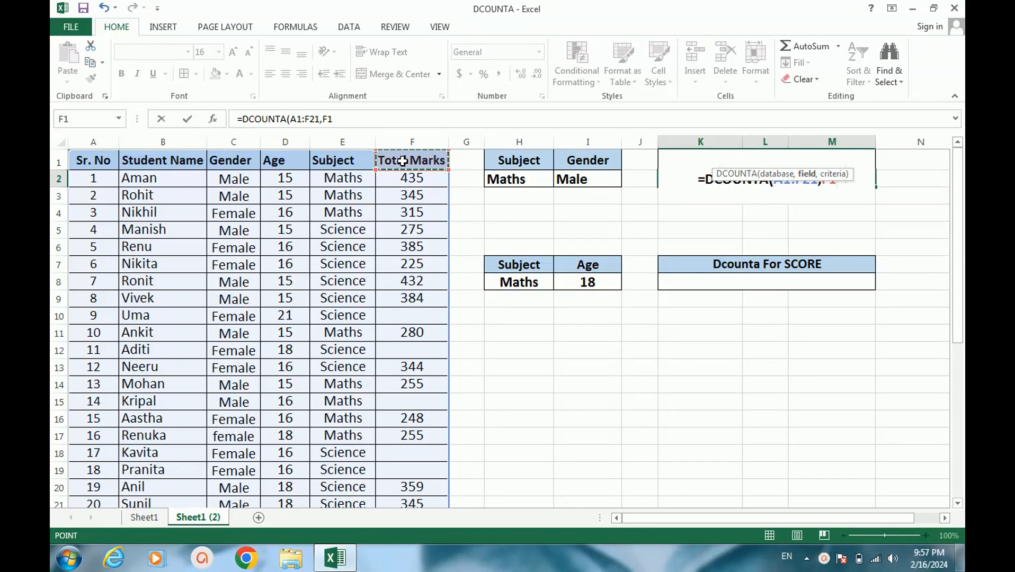
pyautogui.write(',')
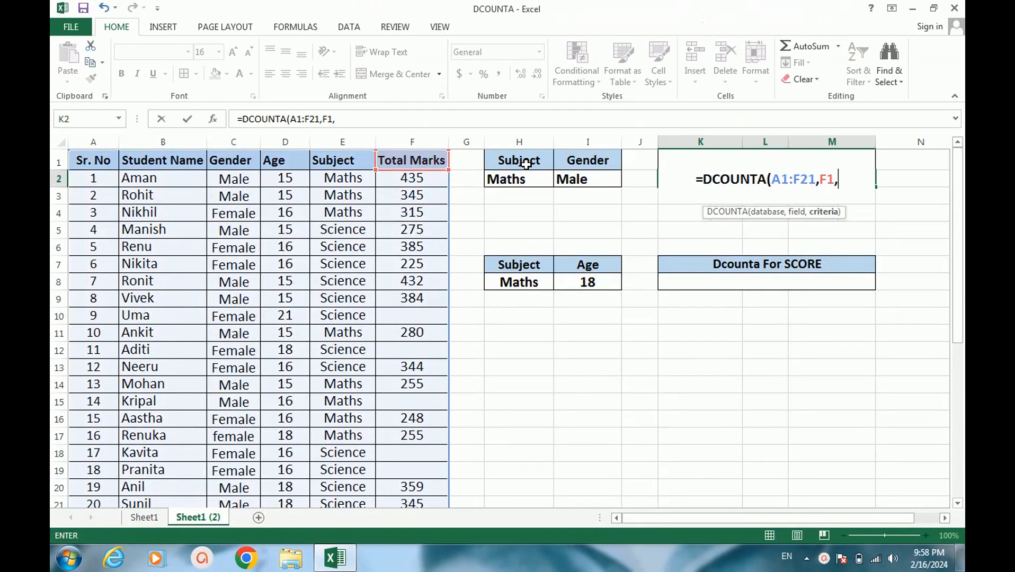
pyautogui.moveTo(526, 164); pyautogui.dragTo(585, 183)
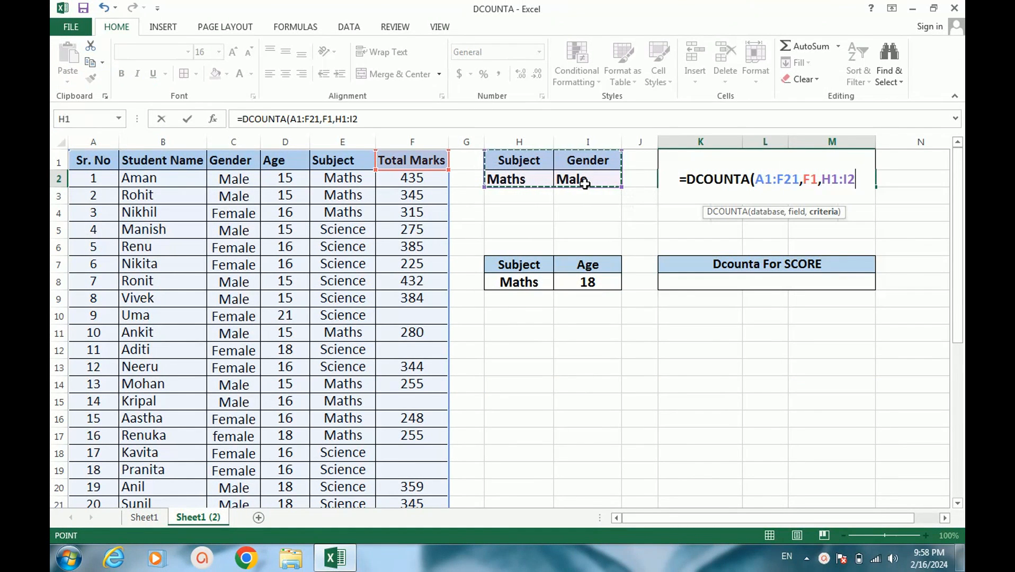
pyautogui.write(')')
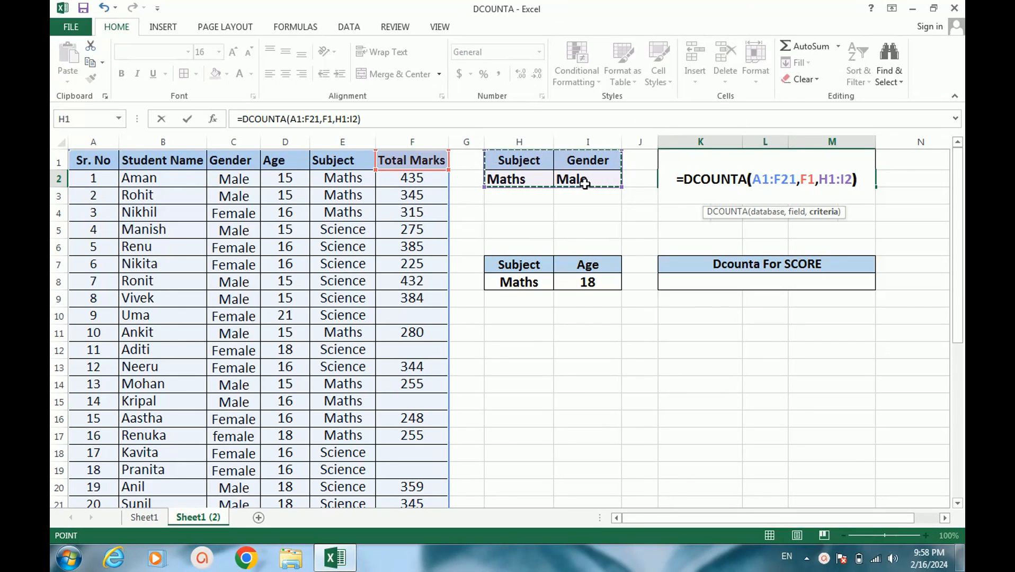
pyautogui.press('Return')
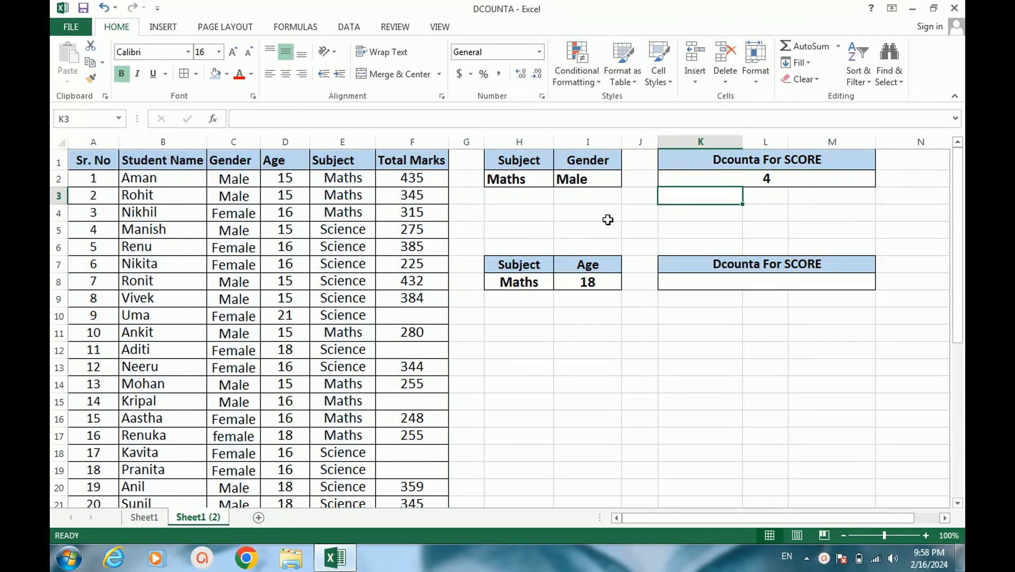
pyautogui.click(792, 185)
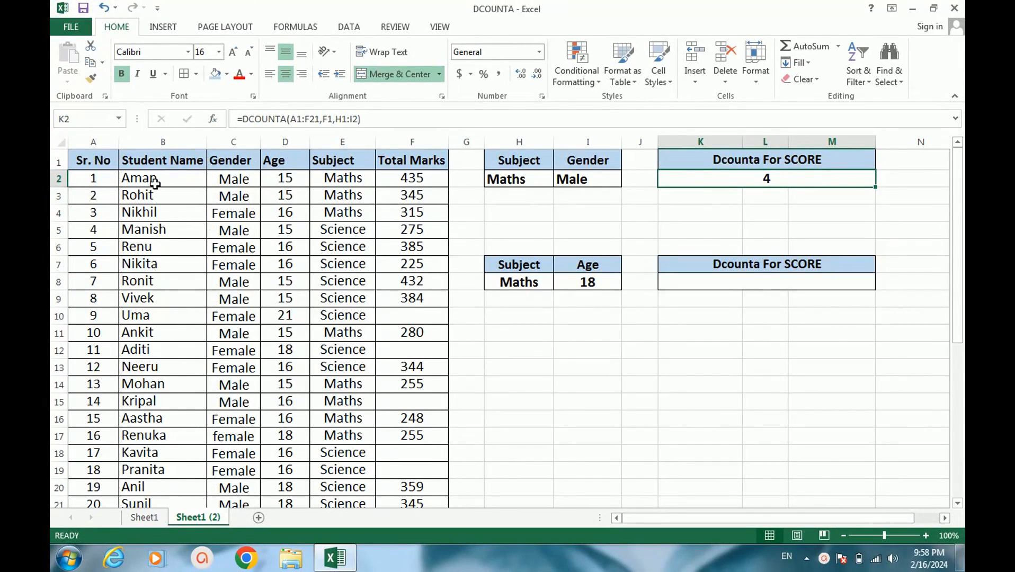
# Fill B2:F2, the first male Maths student's record, with standard yellow
pyautogui.click(155, 184)
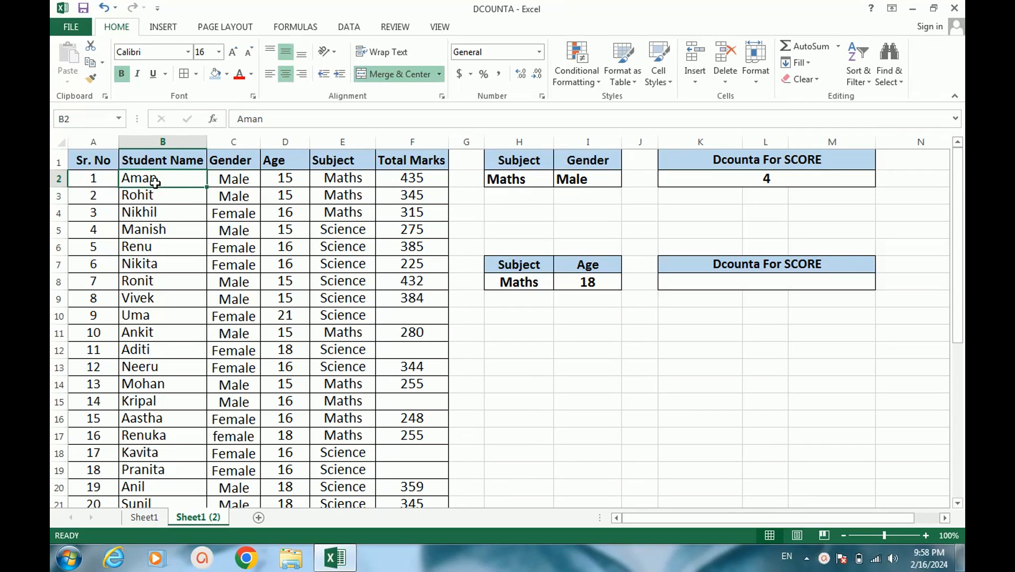
pyautogui.moveTo(189, 182); pyautogui.dragTo(398, 180)
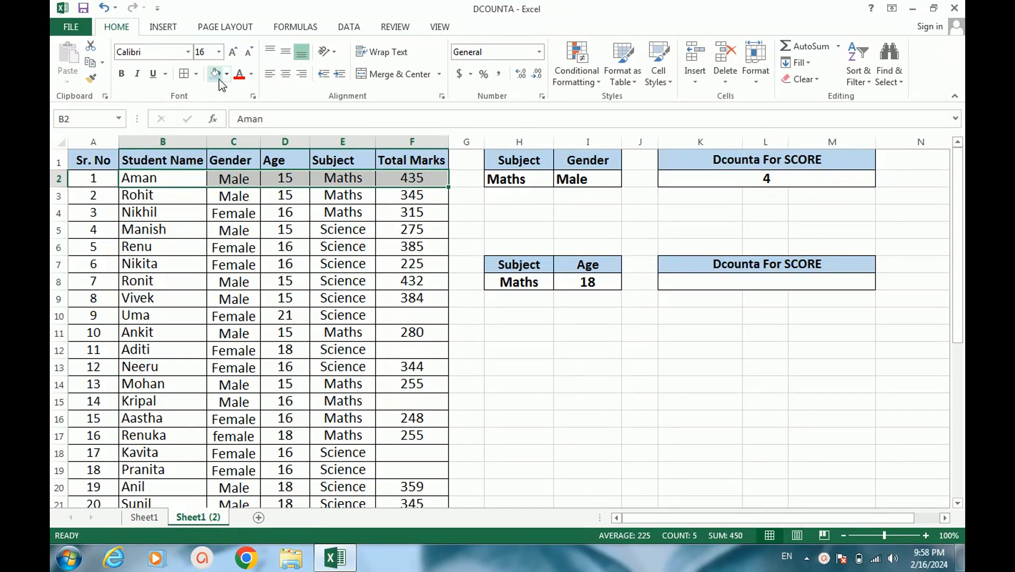
pyautogui.click(217, 77)
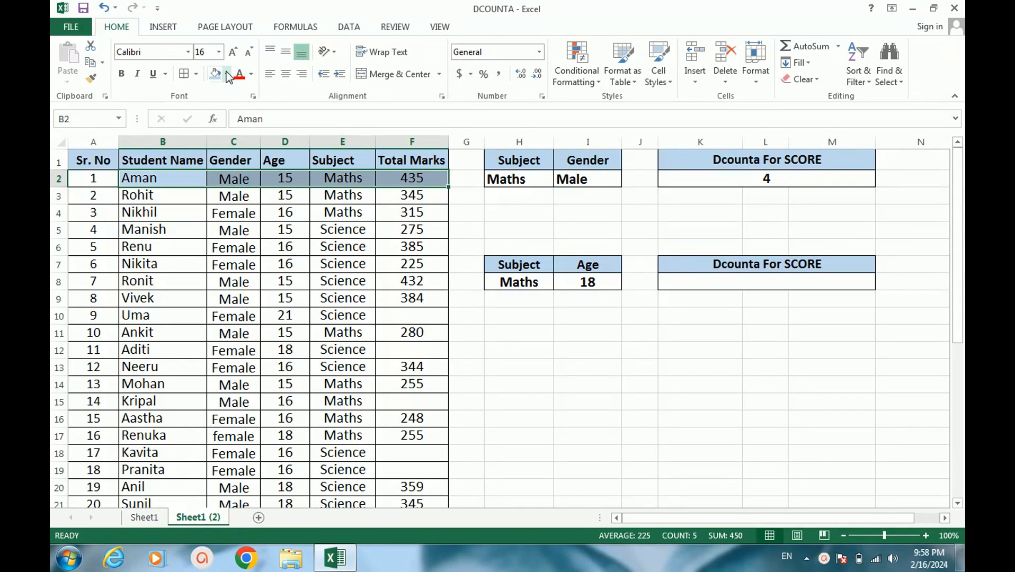
pyautogui.click(228, 75)
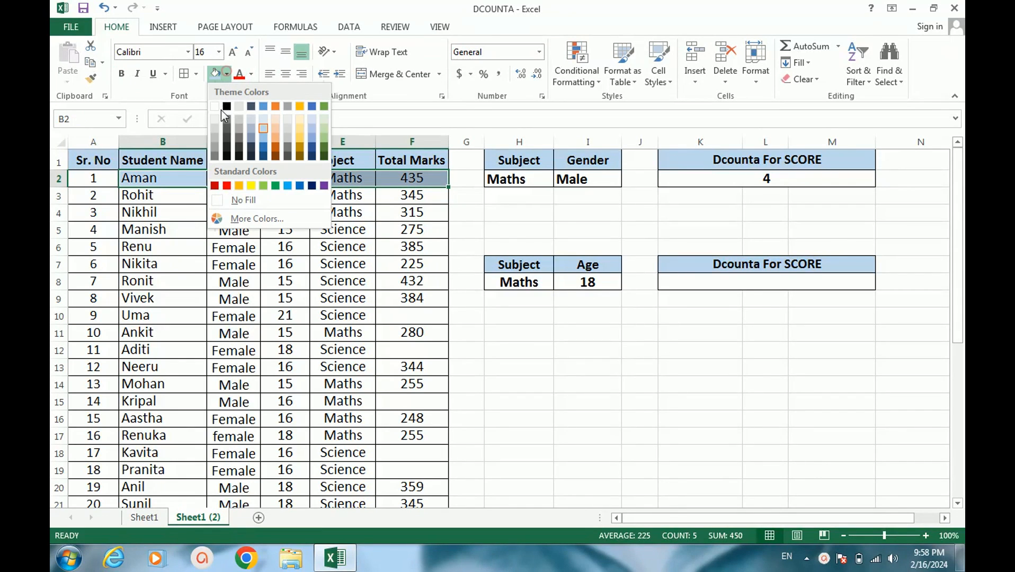
pyautogui.click(252, 186)
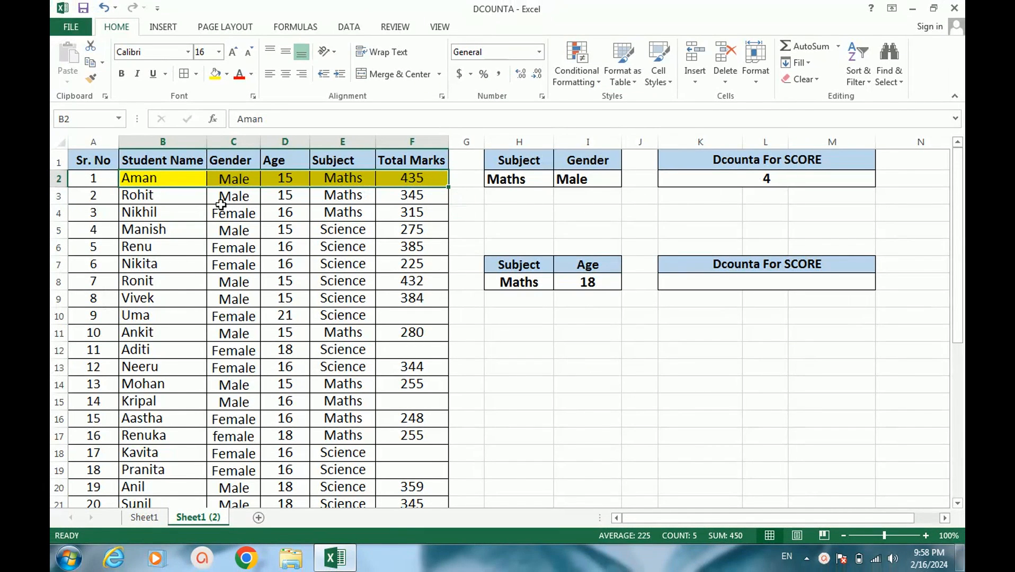
# Apply the same yellow fill to the other male Maths records with marks: B3:F3, B11:F11 and B14:F14
pyautogui.moveTo(138, 202); pyautogui.dragTo(408, 197)
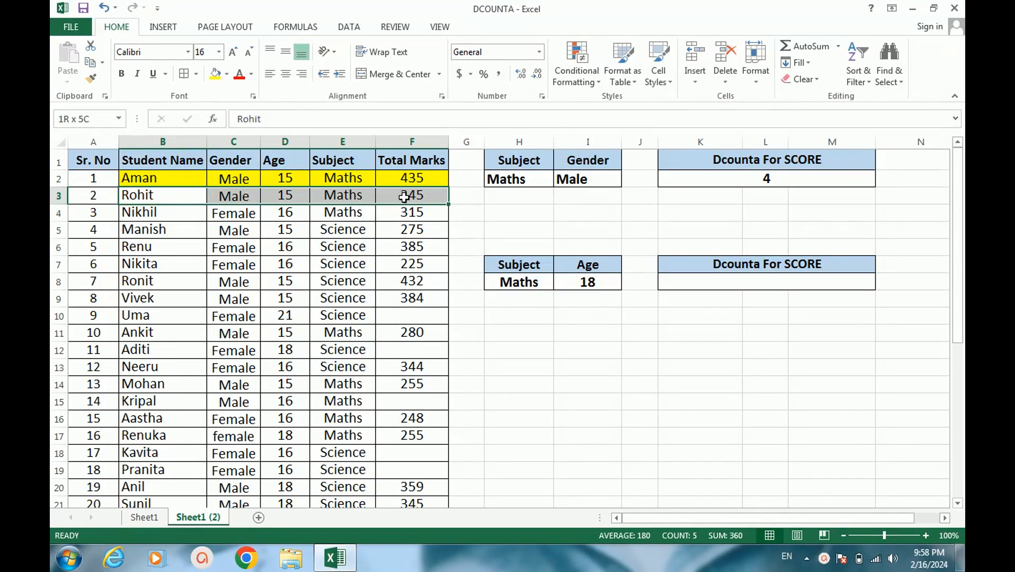
pyautogui.click(214, 74)
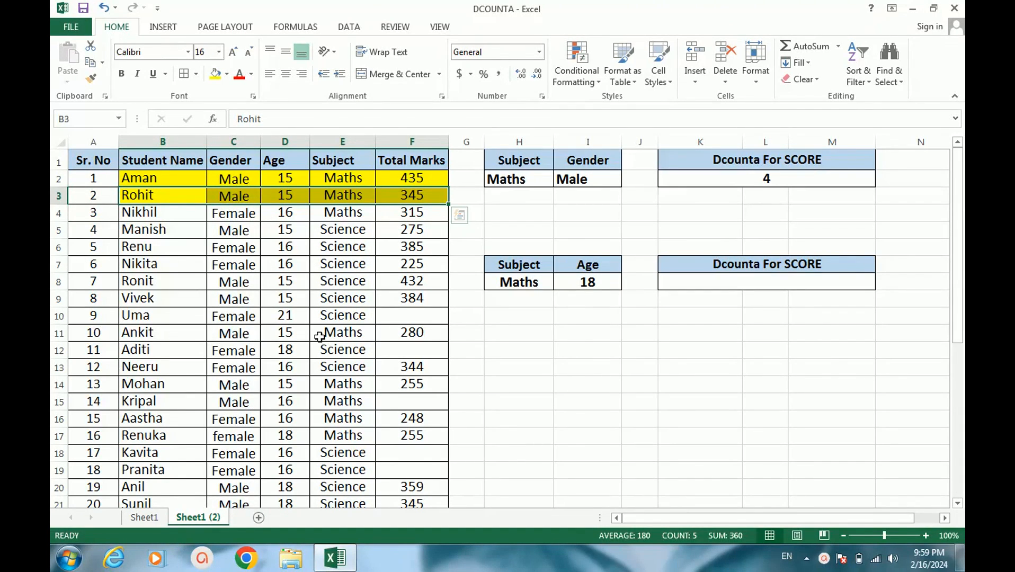
pyautogui.moveTo(136, 332); pyautogui.dragTo(402, 336)
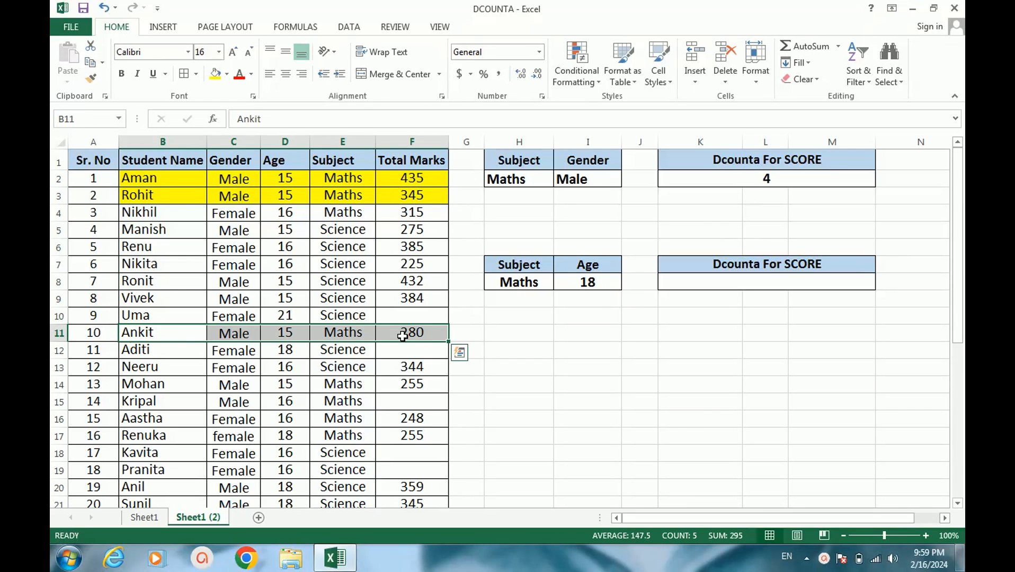
pyautogui.click(215, 73)
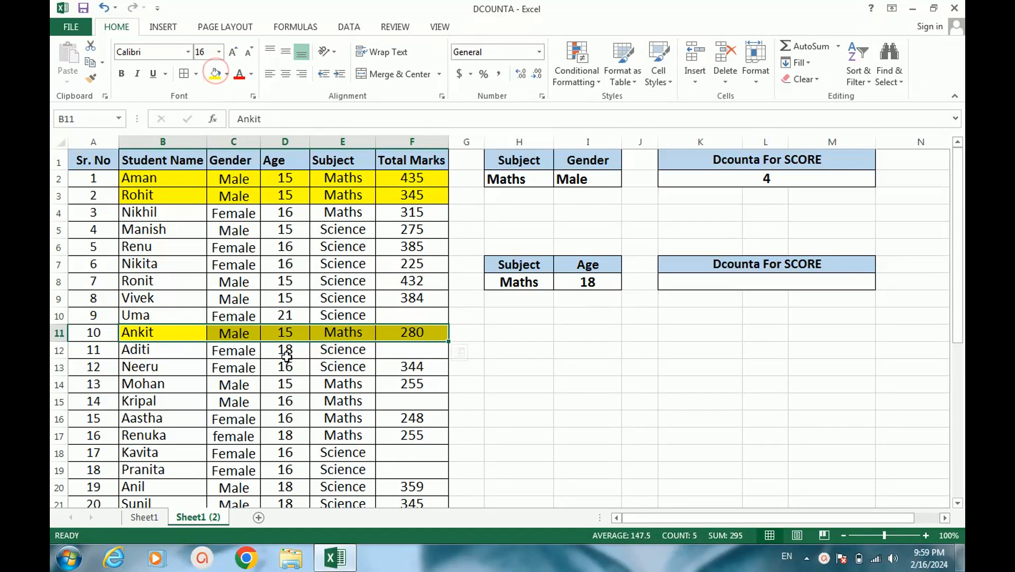
pyautogui.scroll(-1, 302, 373)
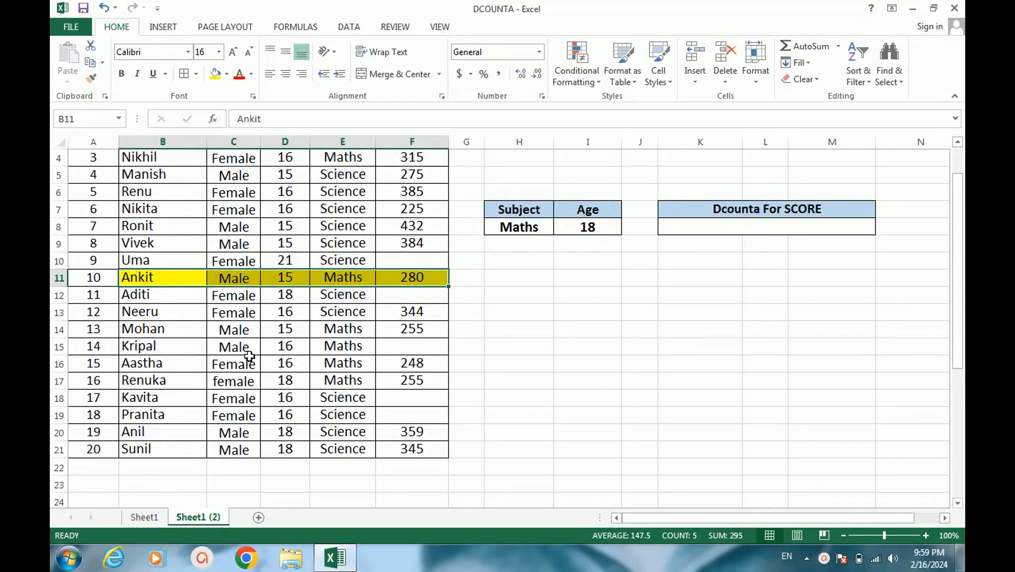
pyautogui.moveTo(144, 331); pyautogui.dragTo(408, 328)
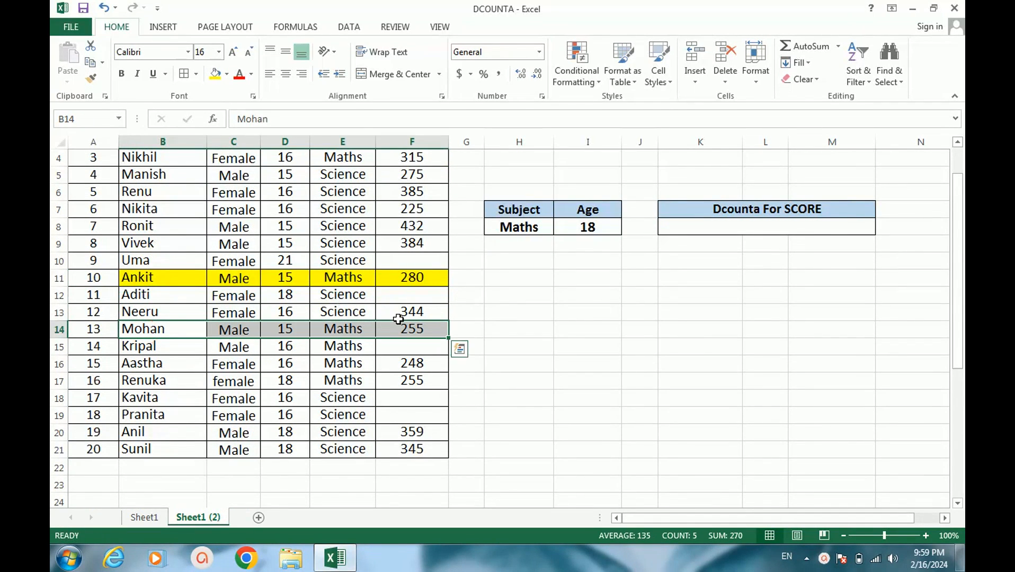
pyautogui.click(215, 73)
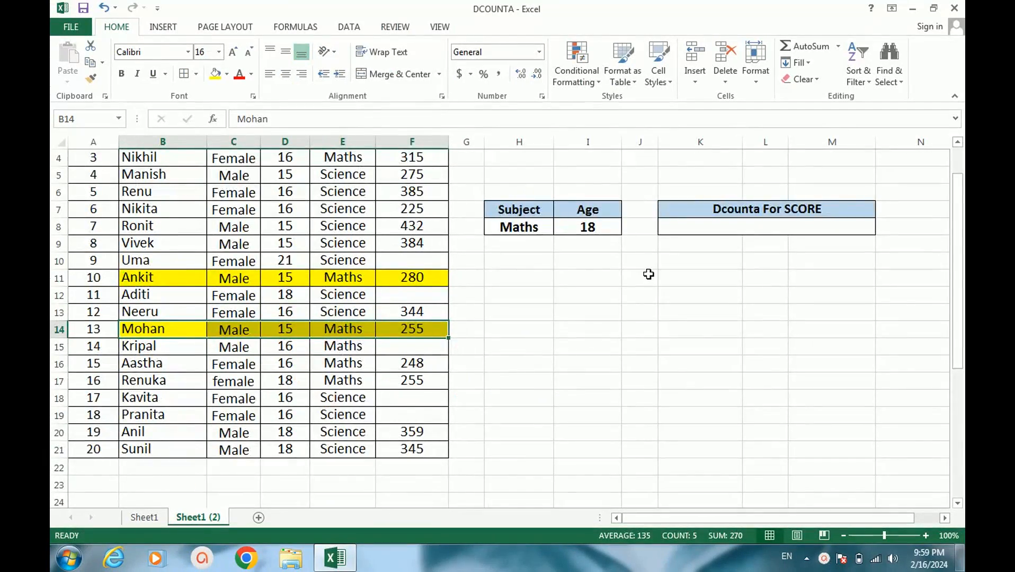
# Change the Subject criterion in H2 of the Subject and Gender criteria table to Science
pyautogui.scroll(1, 648, 275)
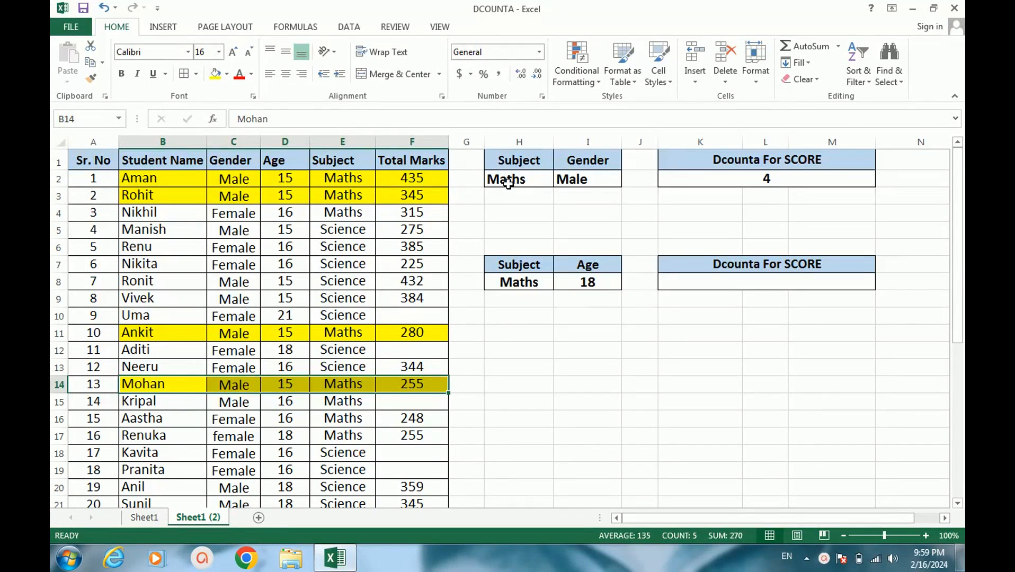
pyautogui.click(519, 183)
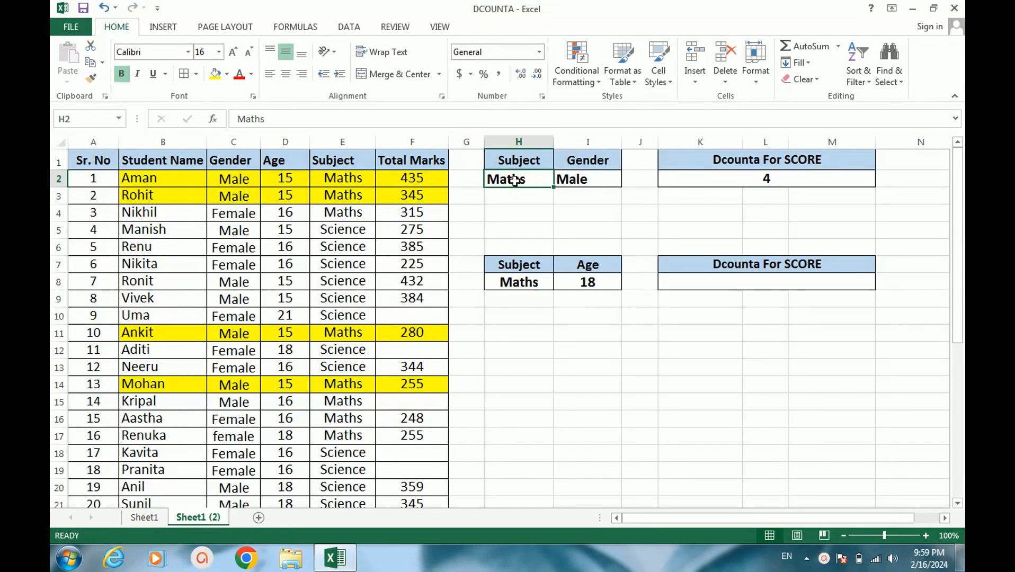
pyautogui.write('Science')
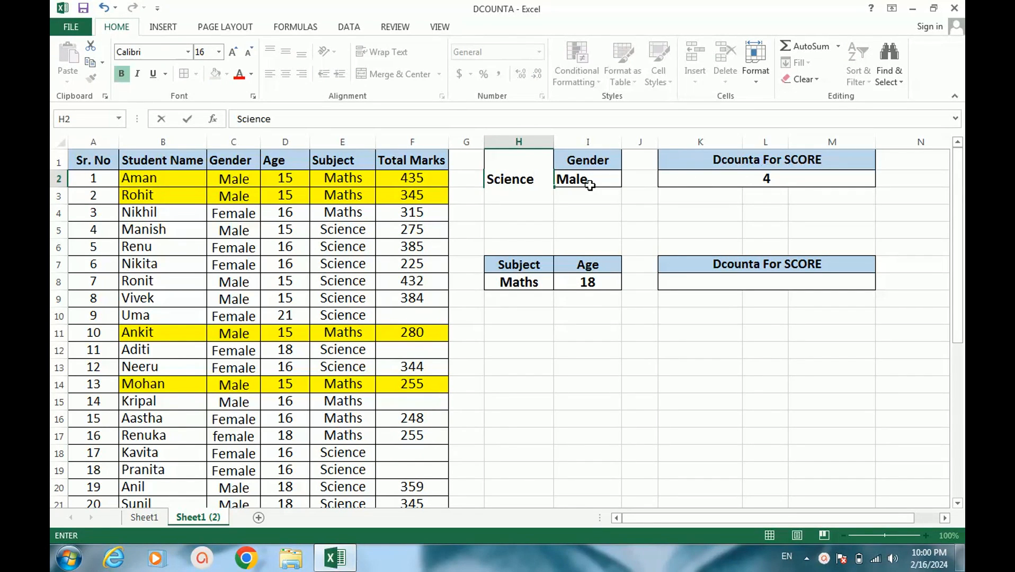
pyautogui.press('Return')
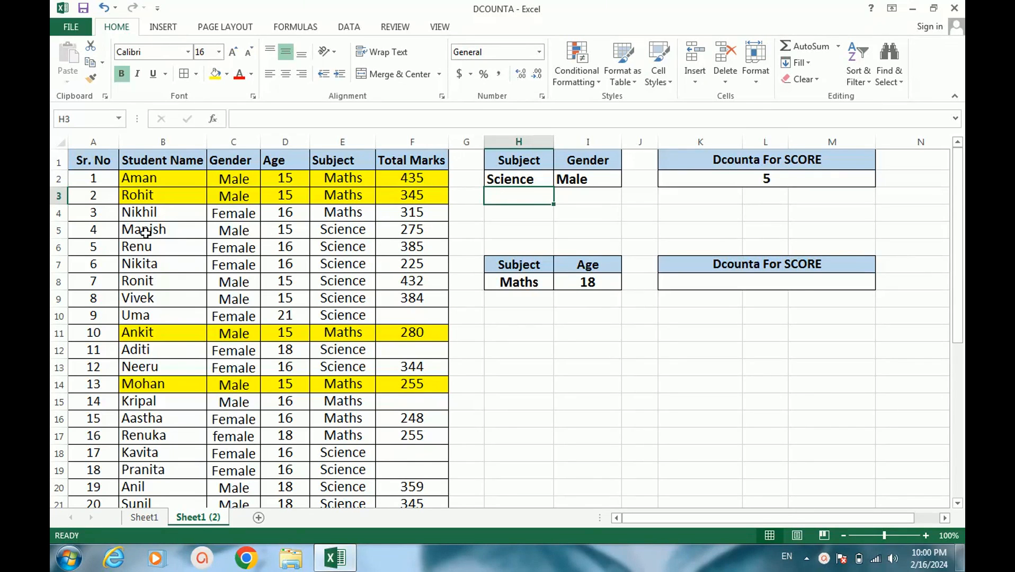
# Fill the male Science students' records B5:F5 and B8:F9 with a light blue theme color
pyautogui.moveTo(144, 232); pyautogui.dragTo(424, 229)
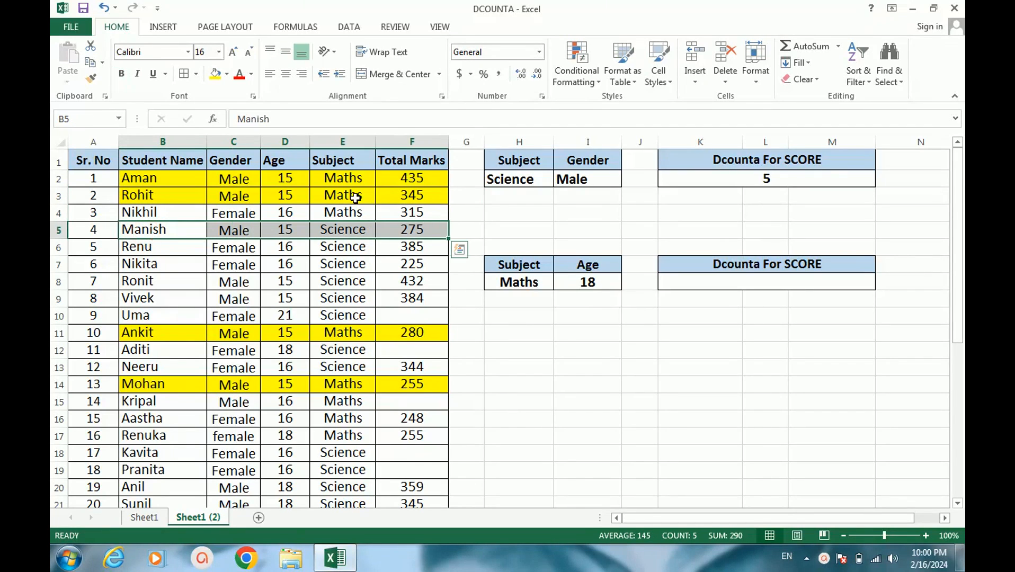
pyautogui.click(228, 74)
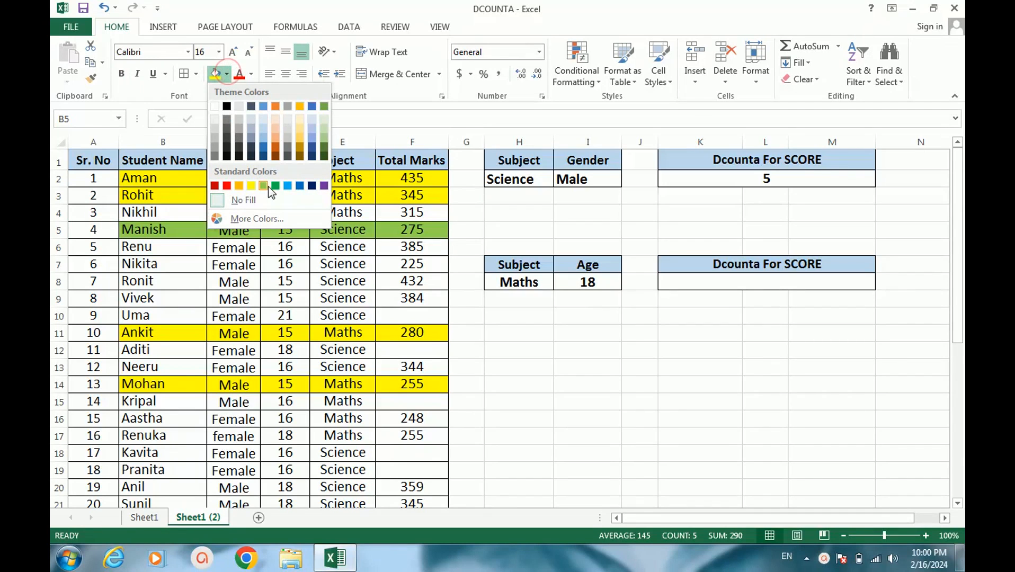
pyautogui.click(264, 141)
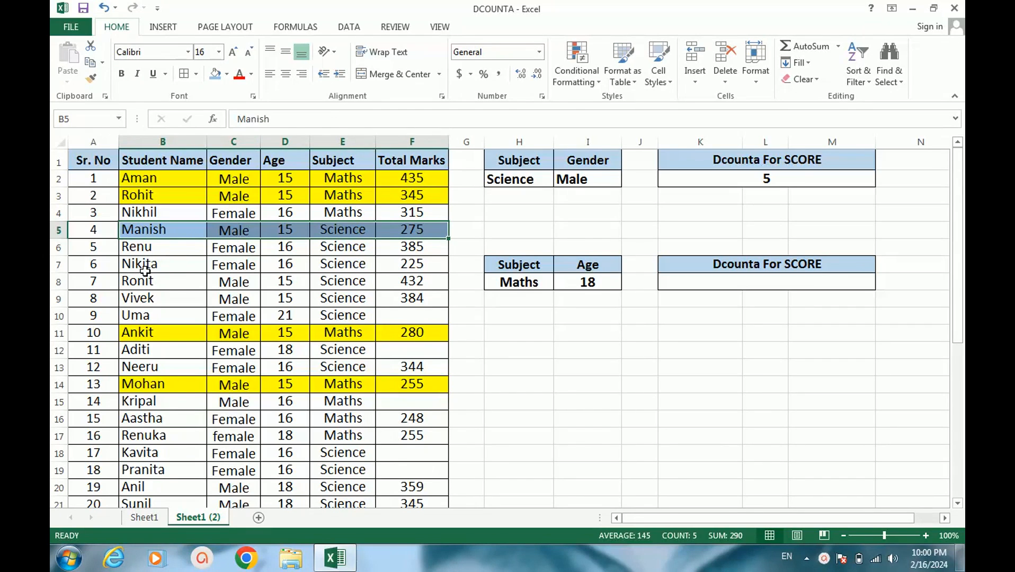
pyautogui.moveTo(140, 281); pyautogui.dragTo(424, 299)
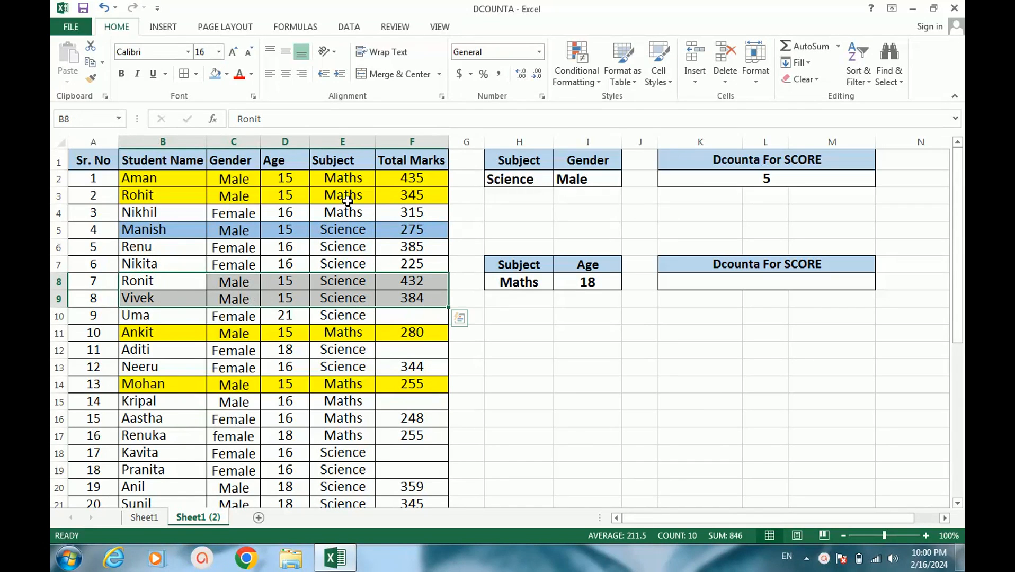
pyautogui.click(217, 75)
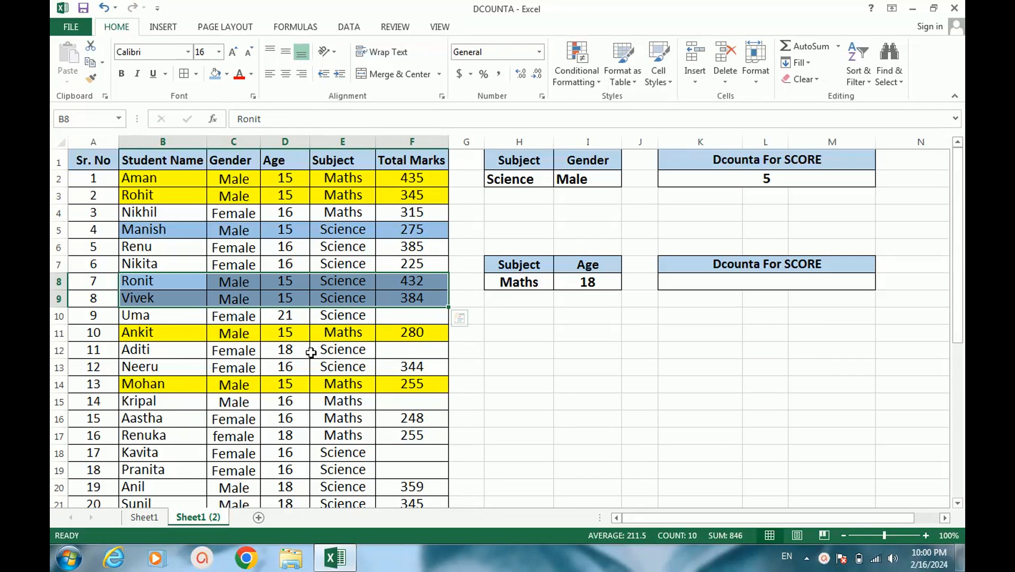
# Apply the same light blue fill to the last two male Science records, B20:F21
pyautogui.scroll(-1, 323, 339)
pyautogui.scroll(1, 323, 339)
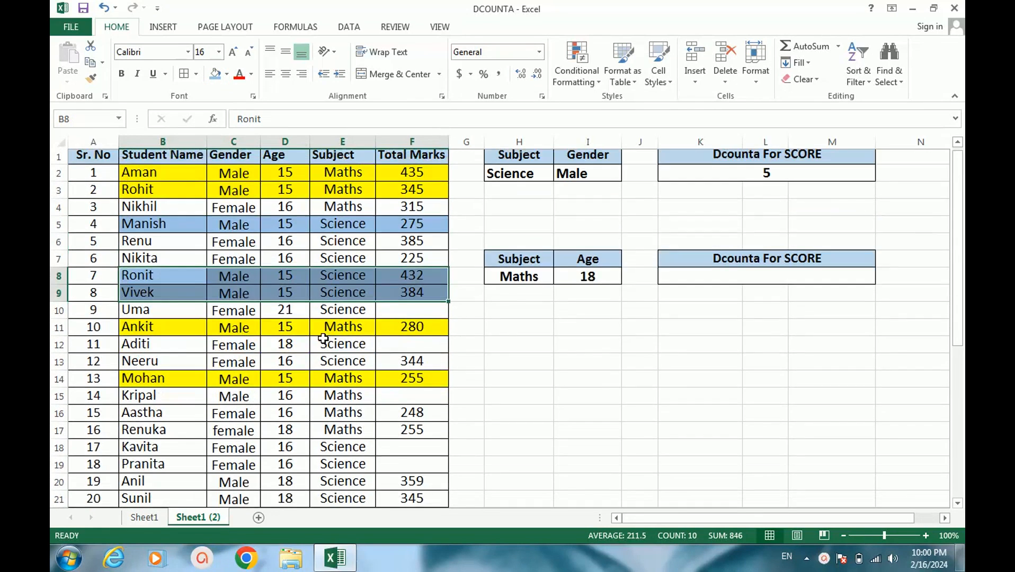
pyautogui.scroll(-1, 323, 339)
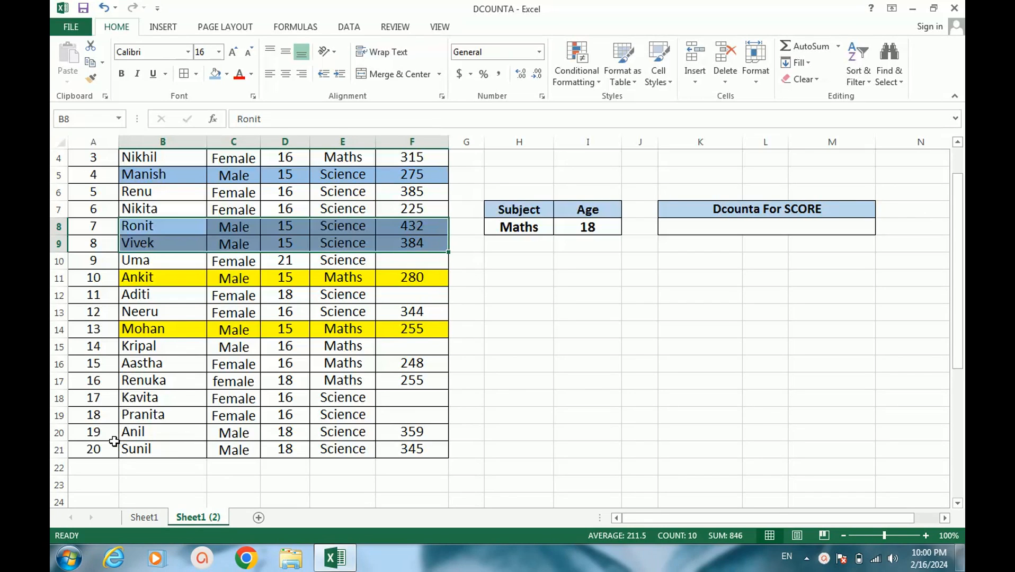
pyautogui.click(131, 437)
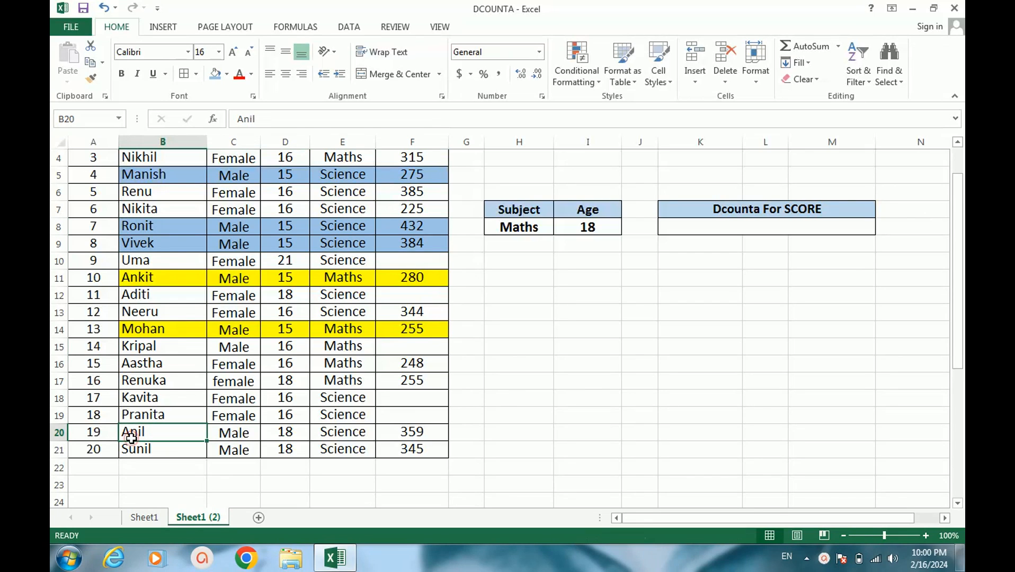
pyautogui.moveTo(131, 438); pyautogui.dragTo(417, 450)
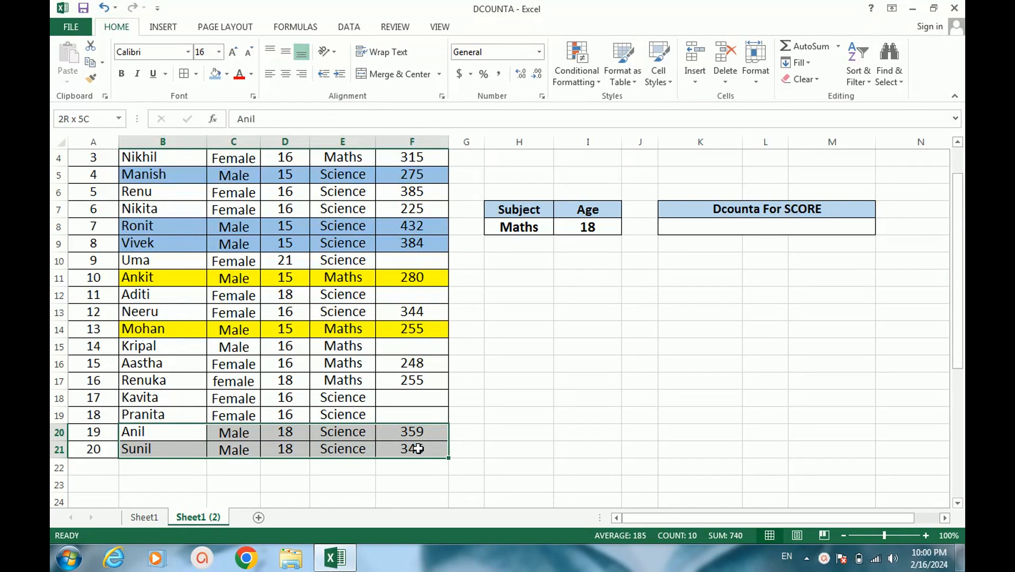
pyautogui.click(419, 448)
pyautogui.moveTo(183, 438)
pyautogui.mouseDown()
pyautogui.moveTo(405, 461)
pyautogui.moveTo(415, 446)
pyautogui.mouseUp()
pyautogui.click(215, 75)
pyautogui.scroll(1, 467, 324)
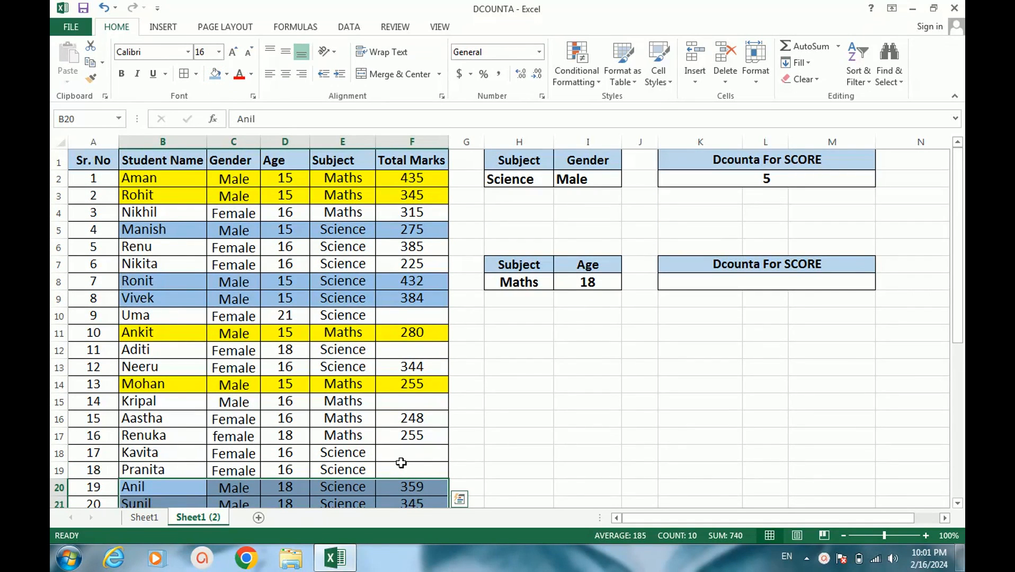
pyautogui.scroll(-2, 400, 464)
pyautogui.scroll(1, 354, 377)
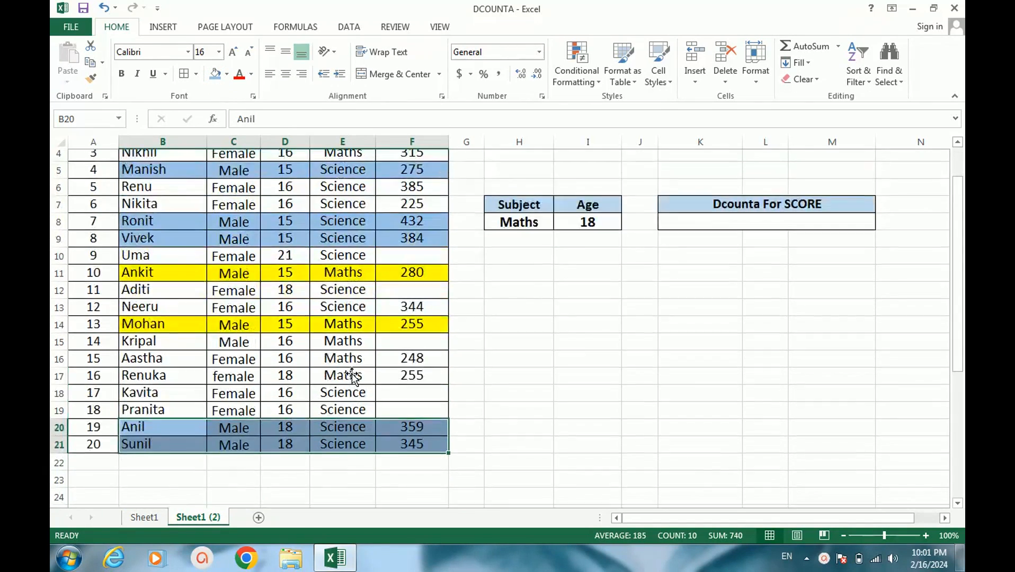
pyautogui.scroll(1, 352, 371)
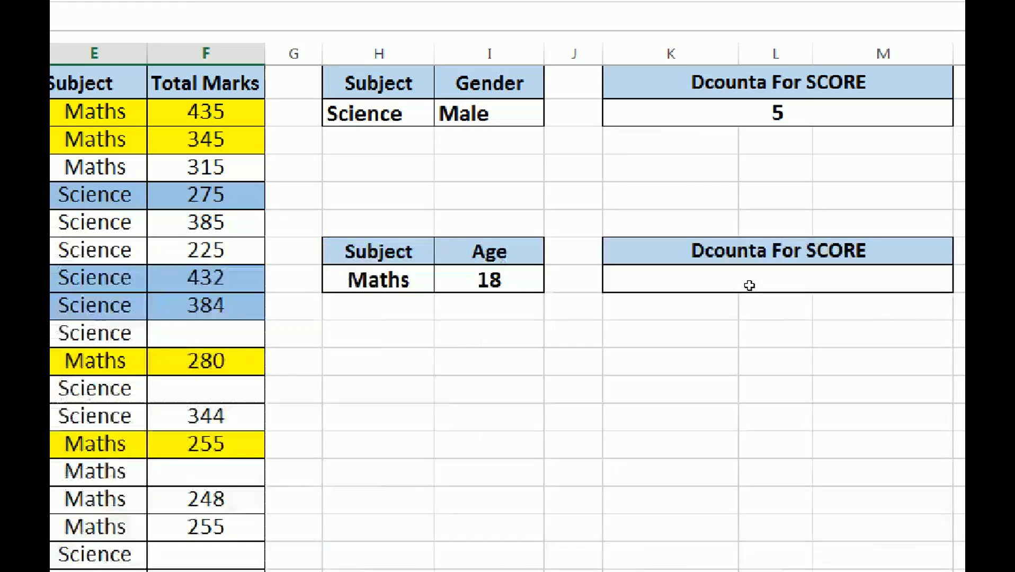
# Search for the DCOUNTA function and insert it in K8, the result cell for the Subject and Age criteria
pyautogui.click(750, 286)
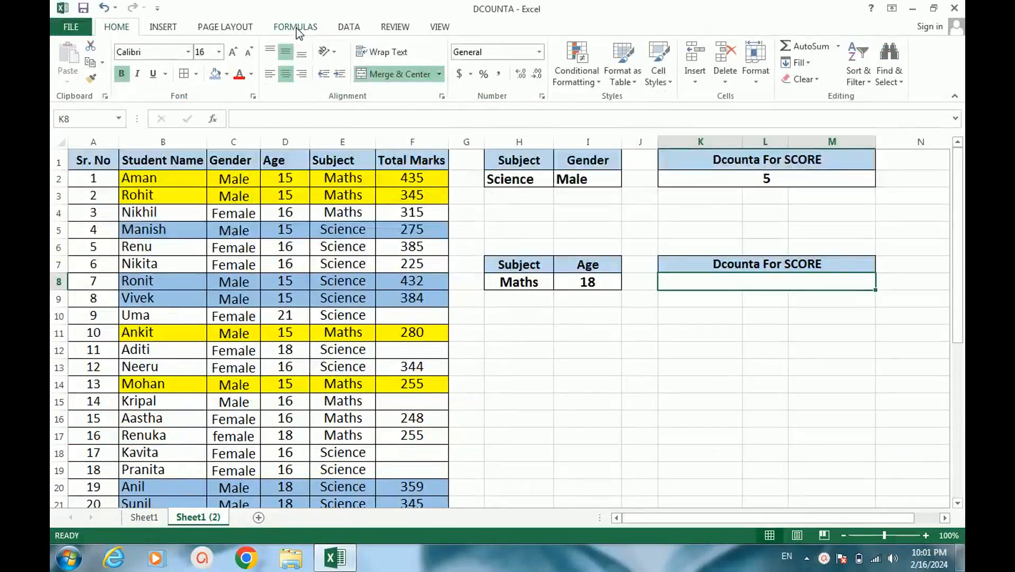
pyautogui.click(295, 54)
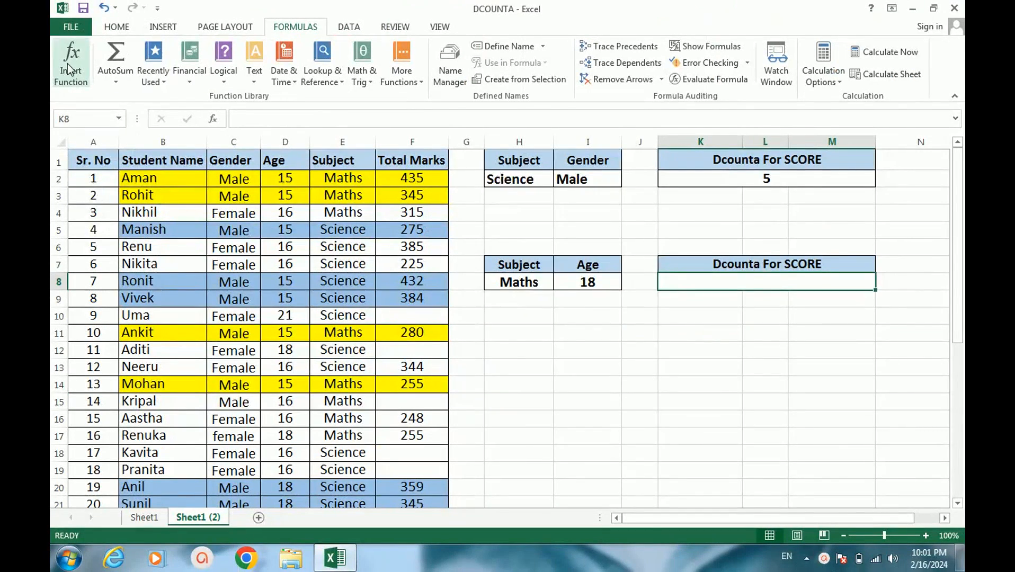
pyautogui.click(85, 61)
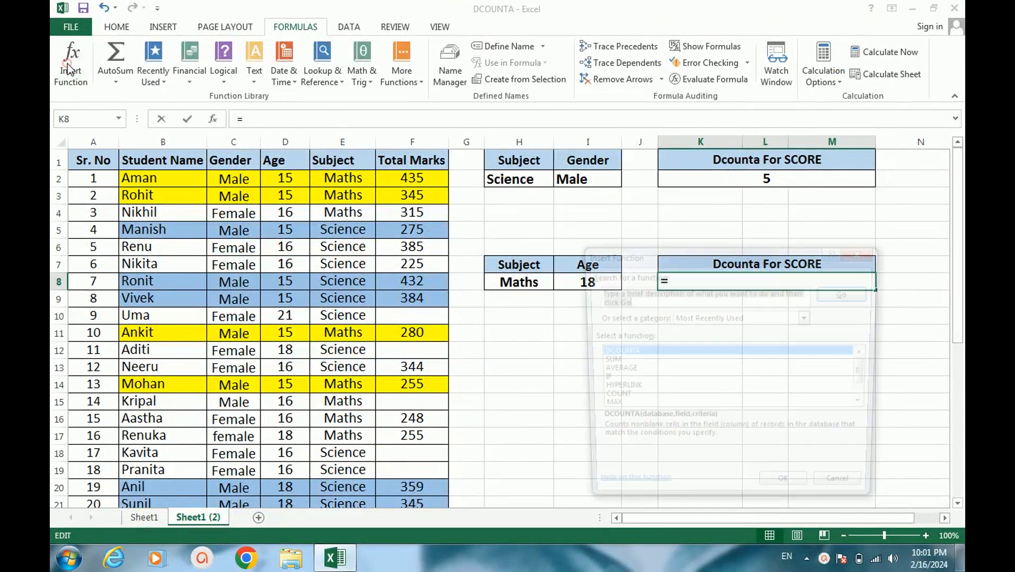
pyautogui.moveTo(686, 261); pyautogui.dragTo(294, 84)
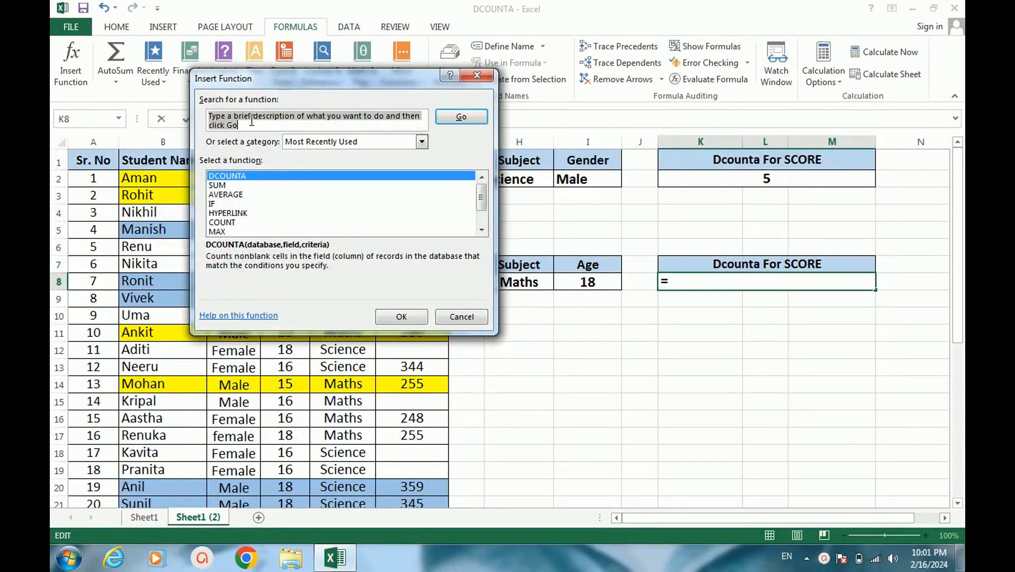
pyautogui.write('d')
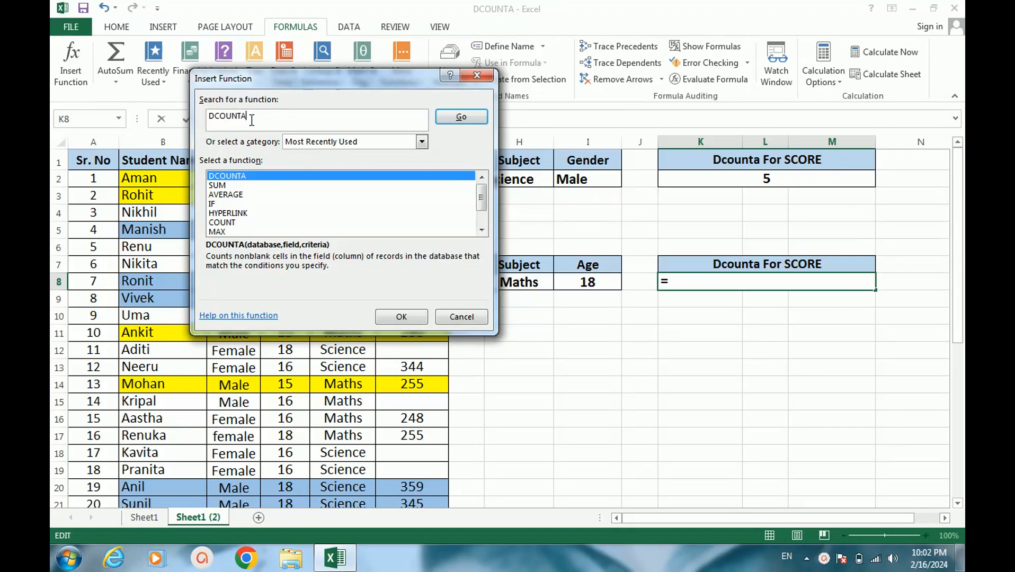
pyautogui.click(466, 122)
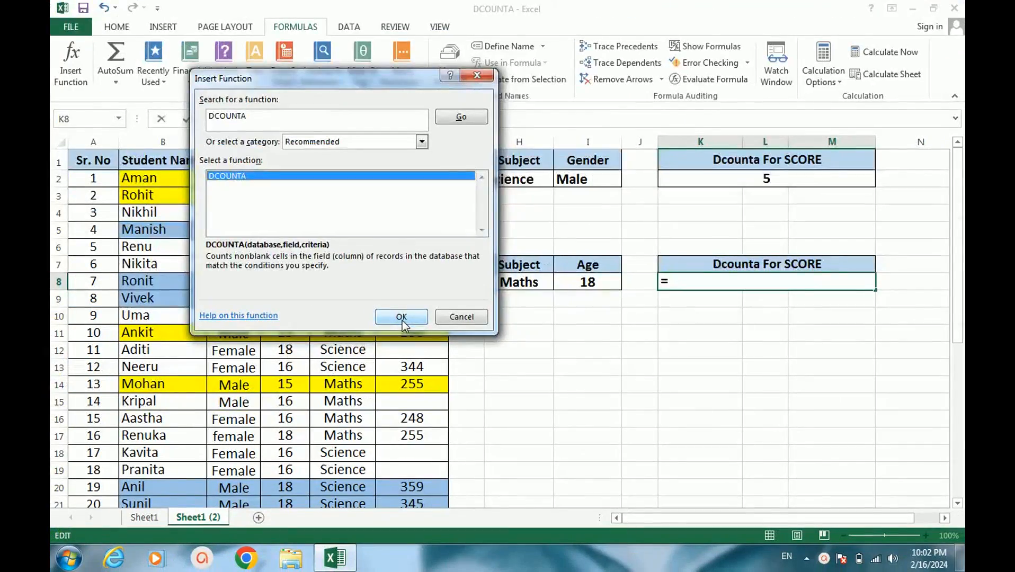
pyautogui.click(404, 324)
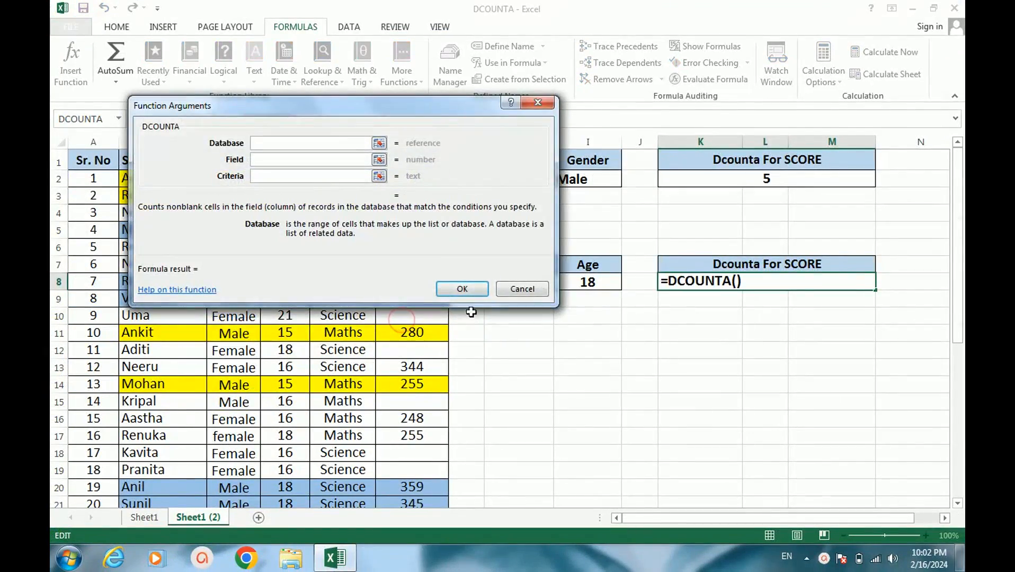
# Set the database argument of the K8 DCOUNTA function to the whole student table, A1:F21
pyautogui.moveTo(273, 112); pyautogui.dragTo(665, 315)
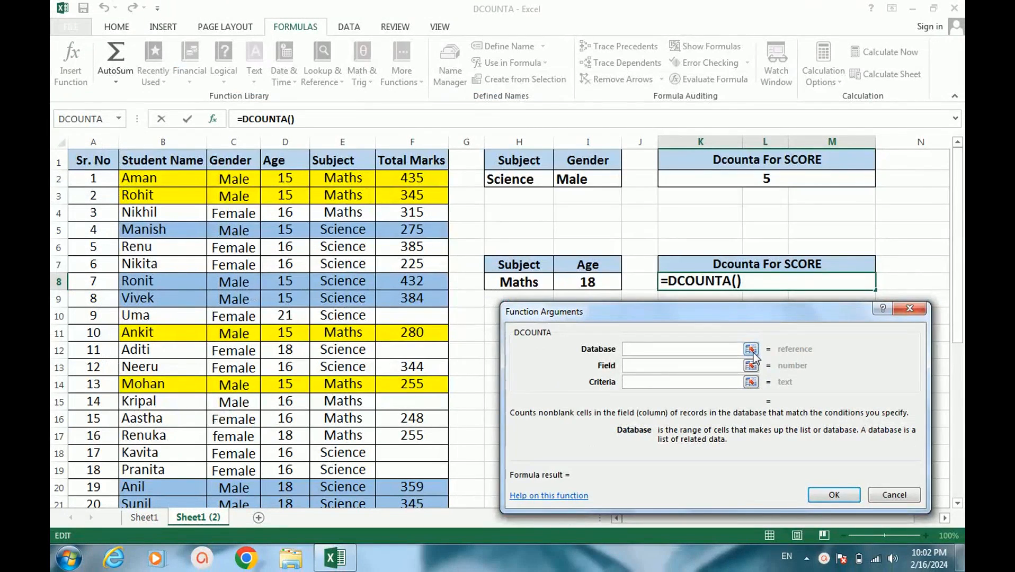
pyautogui.click(753, 354)
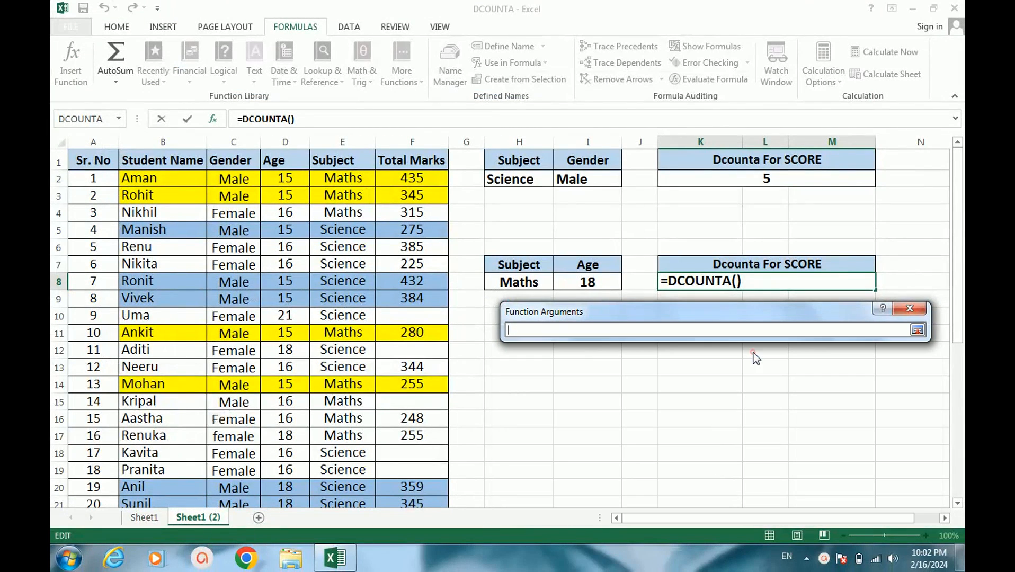
pyautogui.click(94, 164)
pyautogui.moveTo(117, 170); pyautogui.dragTo(403, 467)
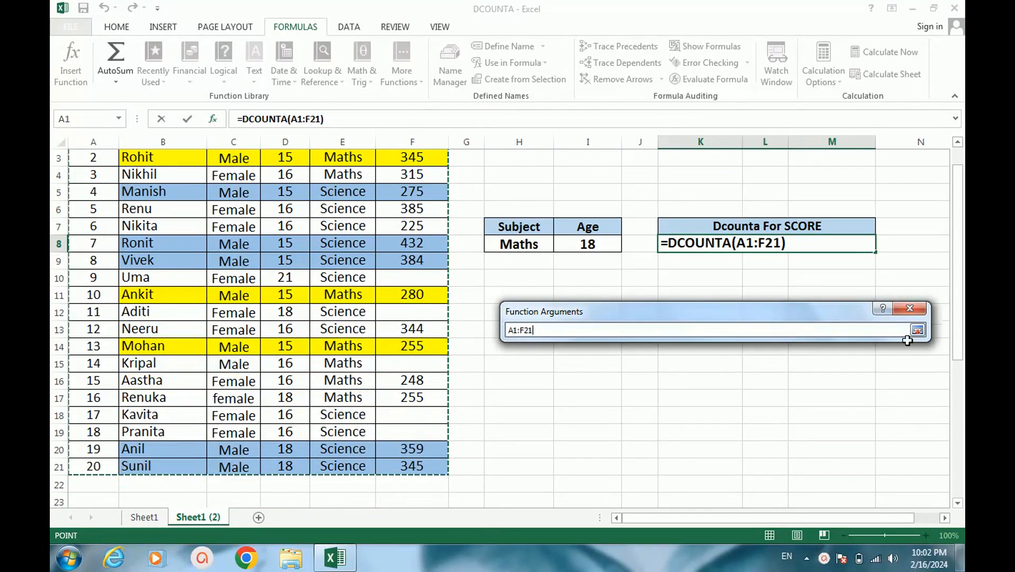
pyautogui.click(915, 336)
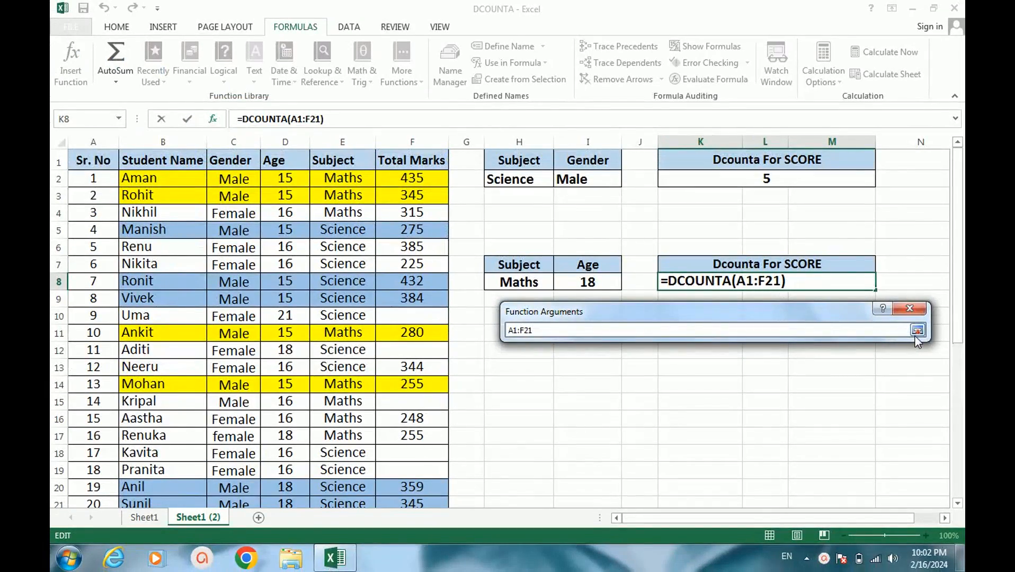
pyautogui.click(917, 331)
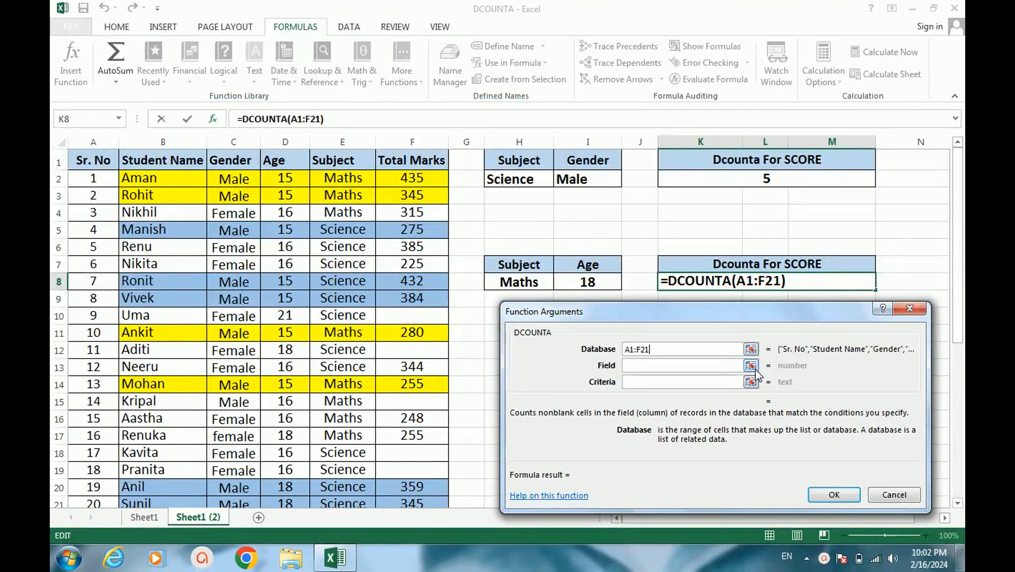
# Complete the K8 DCOUNTA formula with the Total Marks header F1 as field and H7:I8 as criteria
pyautogui.click(755, 369)
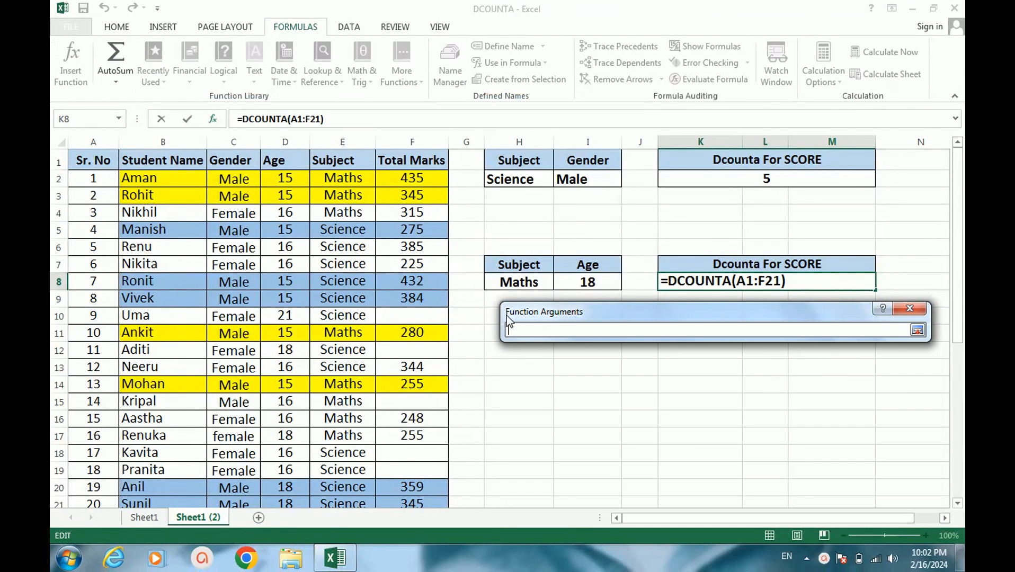
pyautogui.click(405, 162)
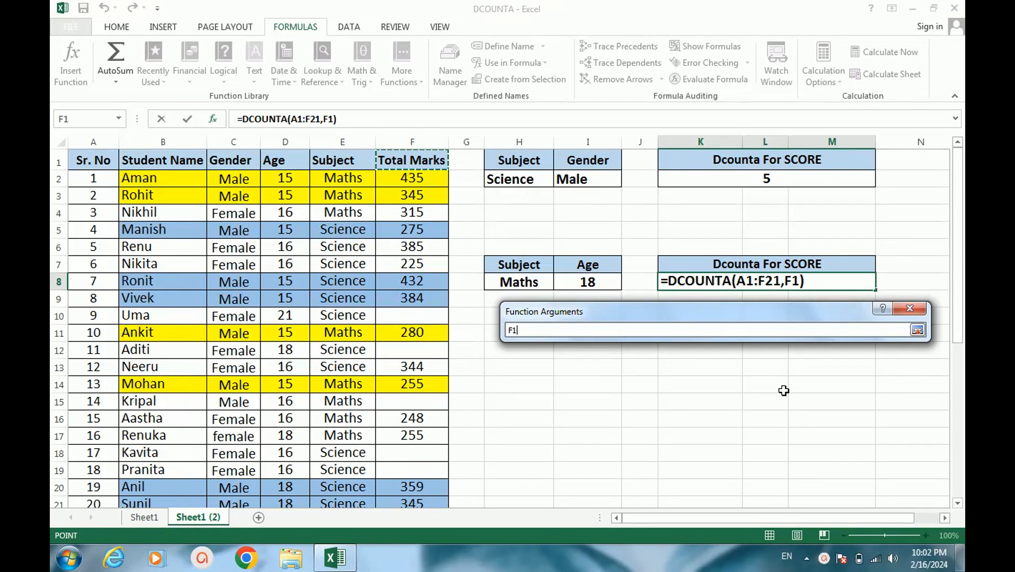
pyautogui.click(918, 330)
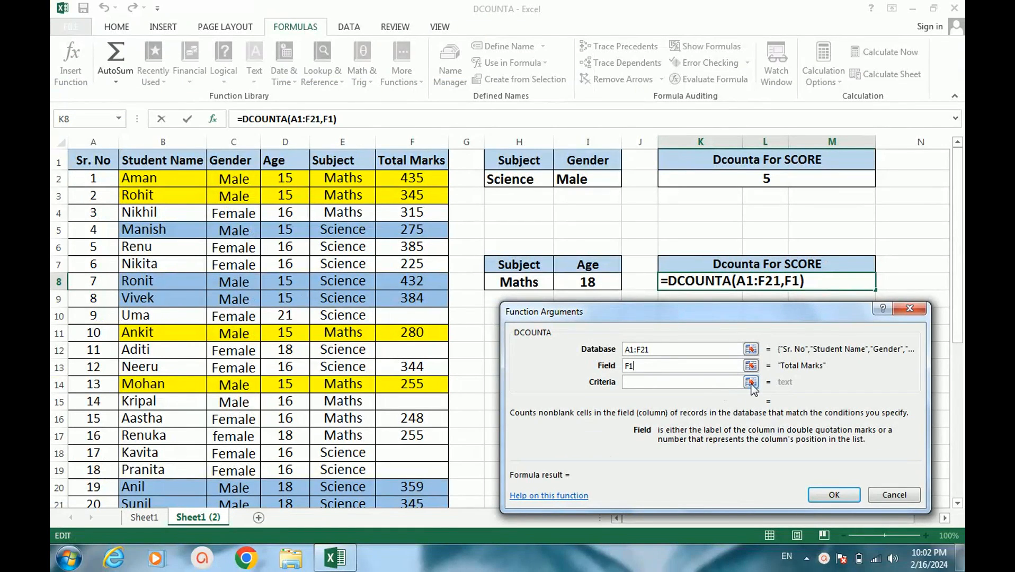
pyautogui.click(750, 382)
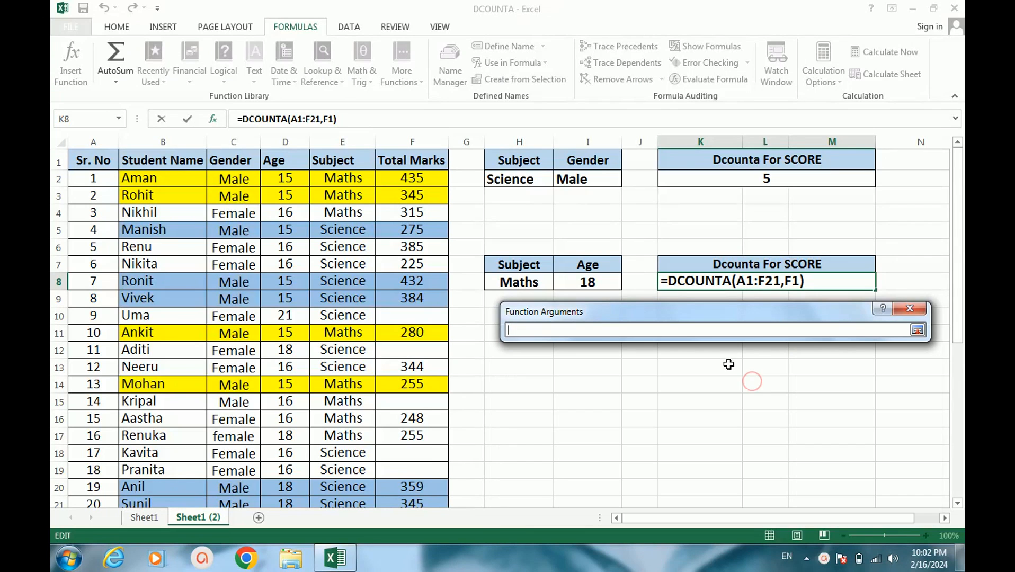
pyautogui.moveTo(516, 265); pyautogui.dragTo(607, 296)
pyautogui.click(920, 332)
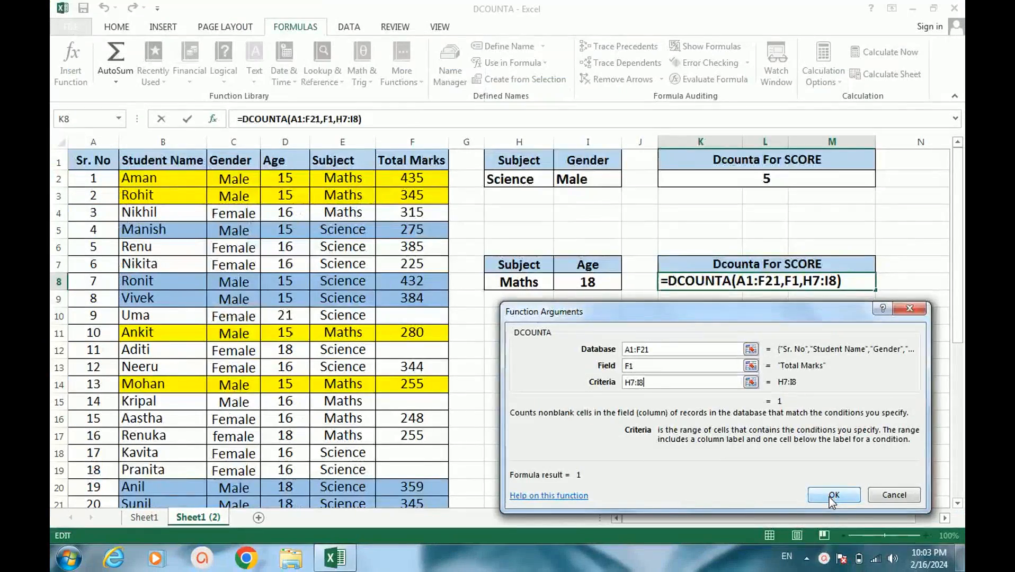
pyautogui.click(830, 496)
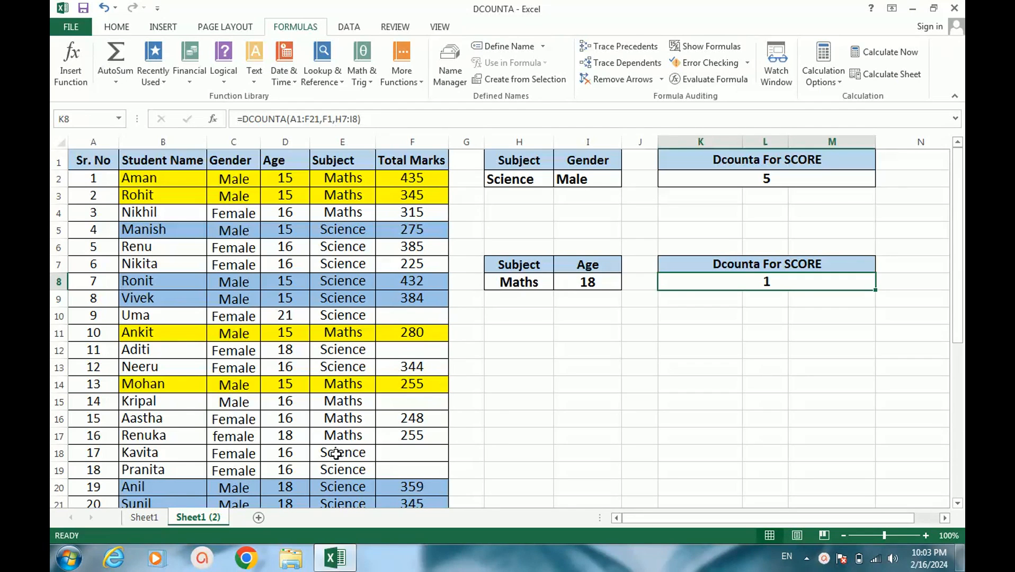
# Fill B17:F17, the record of the 18-year-old Maths student, with standard red
pyautogui.scroll(-1, 336, 454)
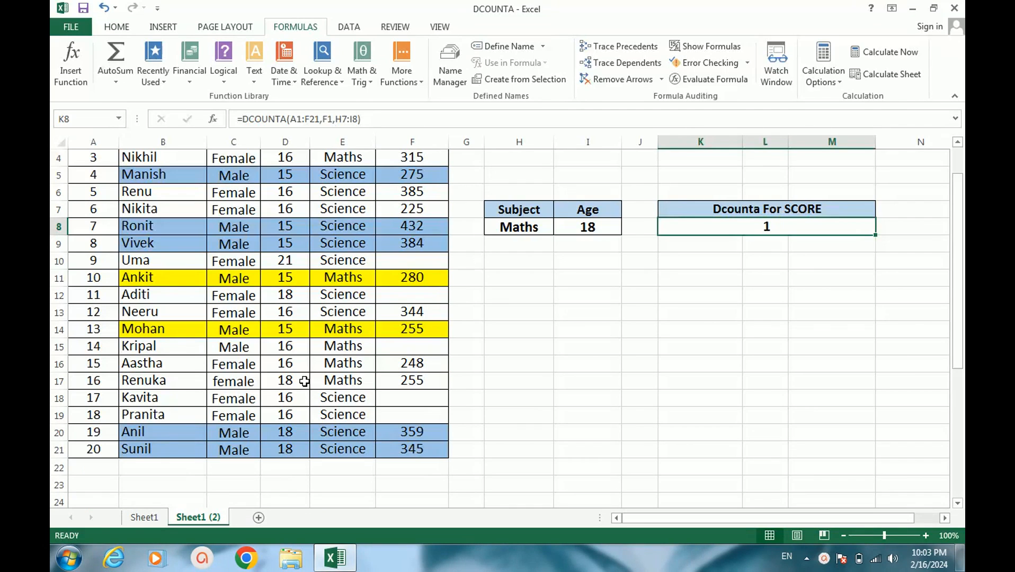
pyautogui.click(137, 380)
pyautogui.moveTo(214, 382); pyautogui.dragTo(422, 387)
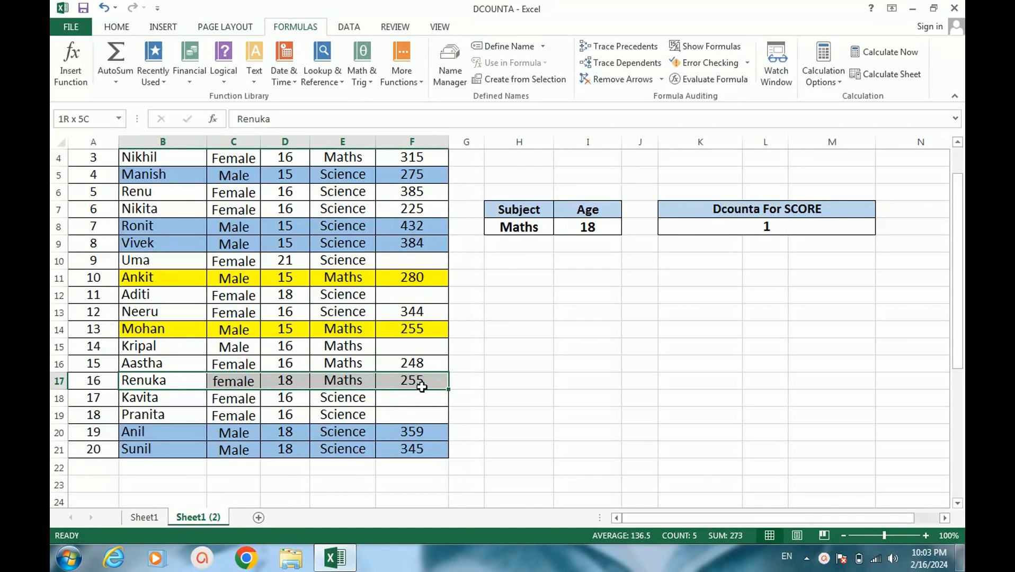
pyautogui.click(118, 28)
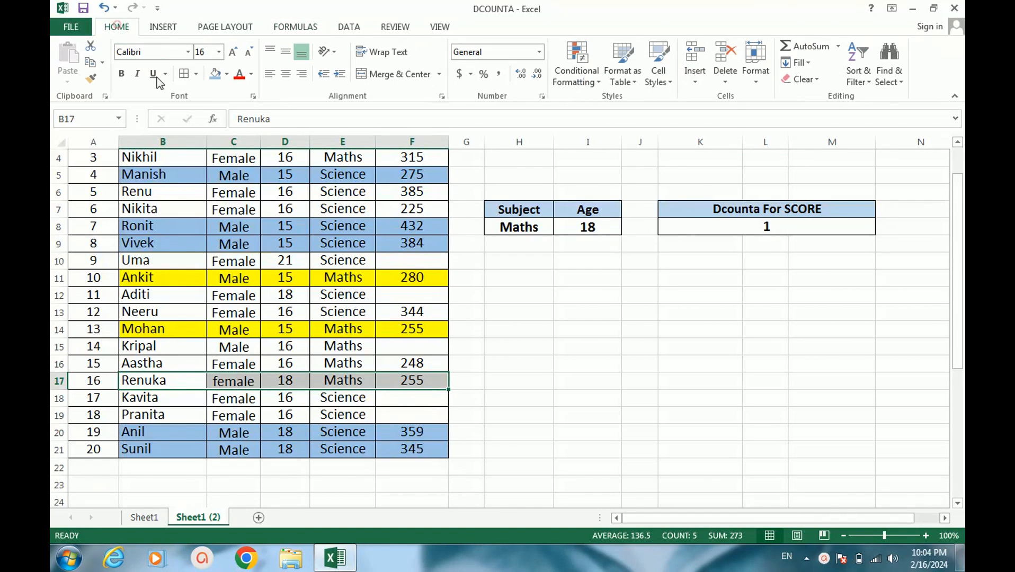
pyautogui.click(226, 74)
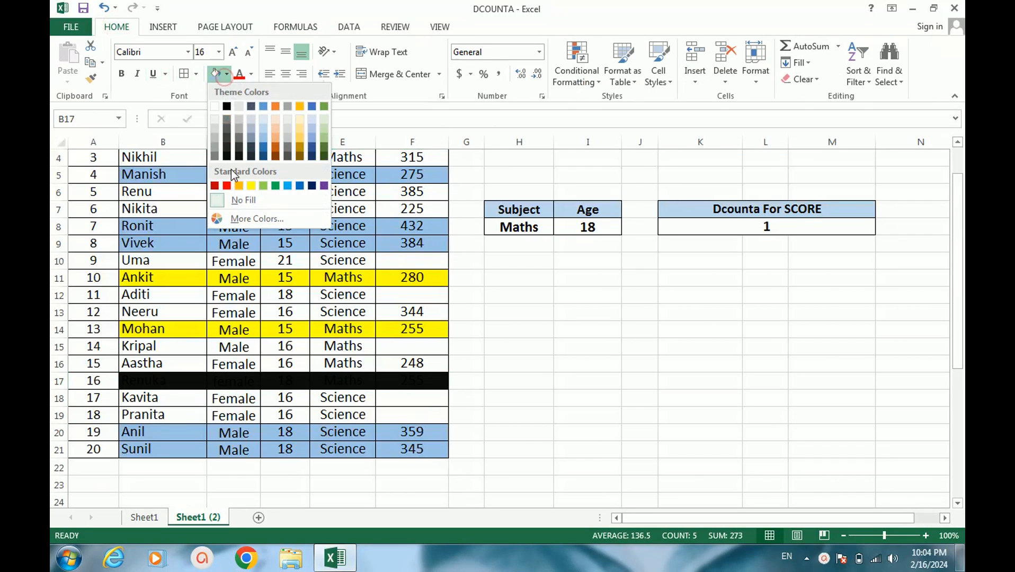
pyautogui.click(229, 182)
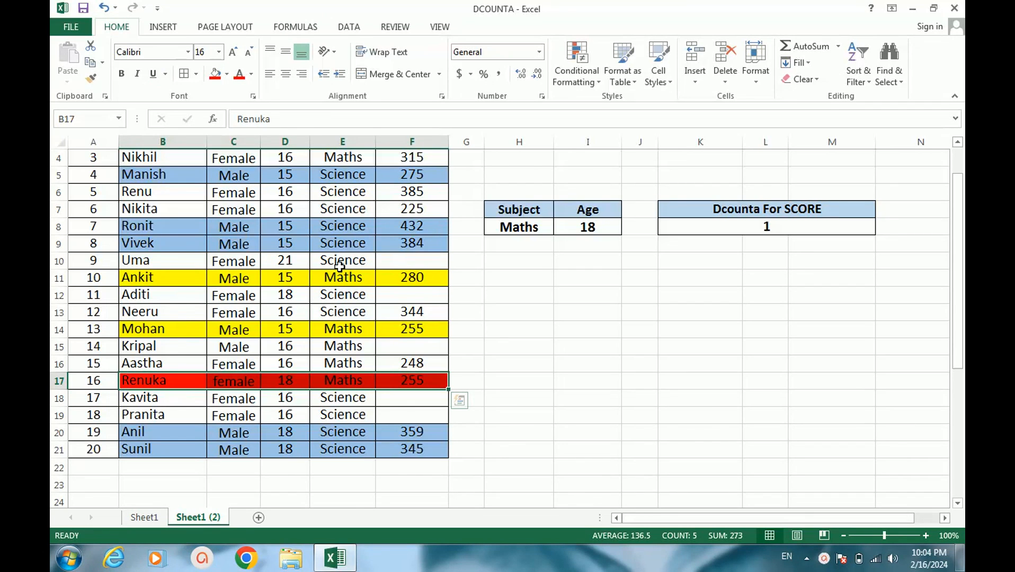
# Change the subject criterion in H8 to Science, keeping the age criterion beside it
pyautogui.scroll(1, 339, 267)
pyautogui.scroll(-1, 340, 266)
pyautogui.click(533, 229)
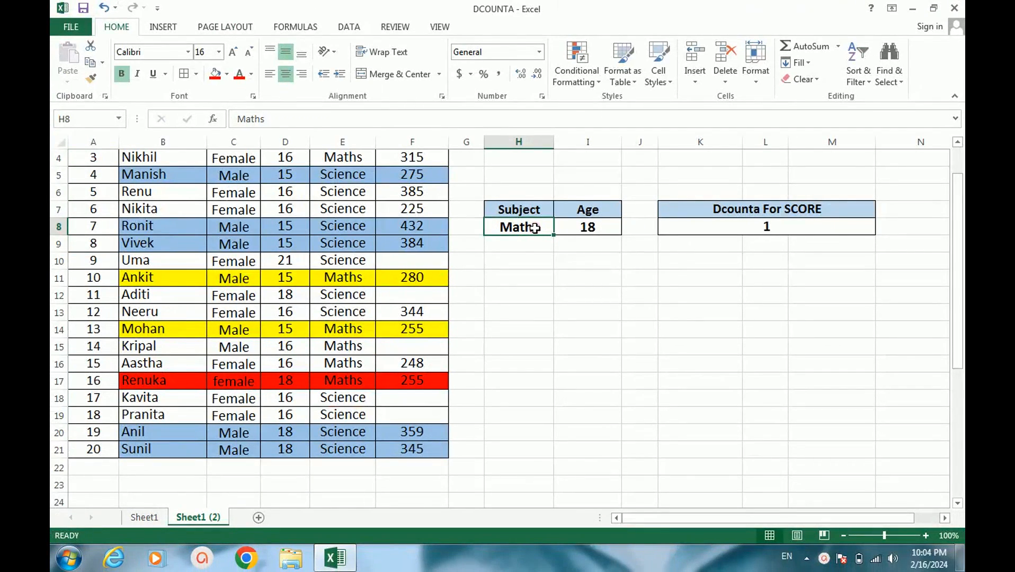
pyautogui.click(534, 229)
pyautogui.write('sCIENC')
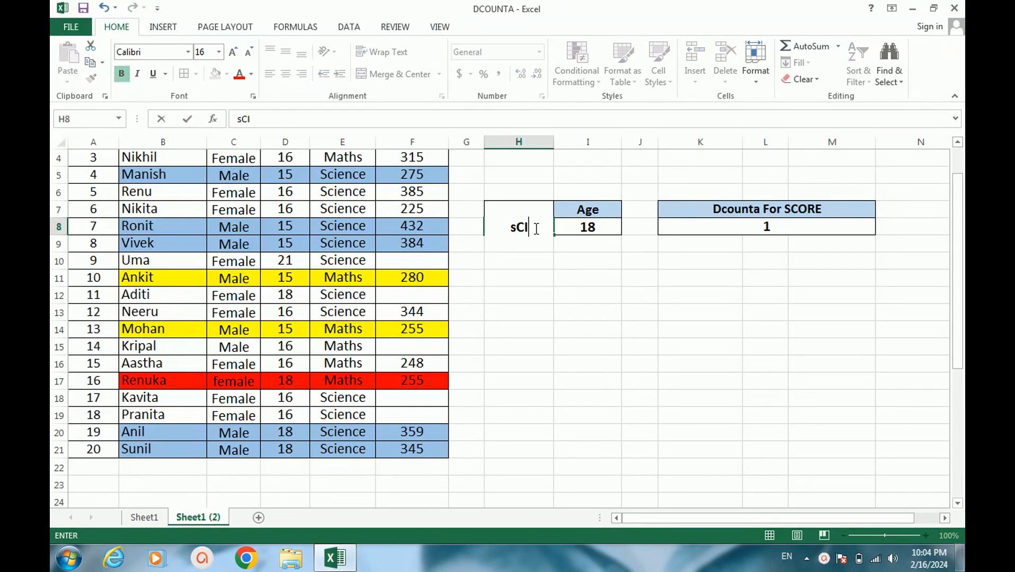
pyautogui.press('BackSpace')
pyautogui.press('BackSpace')
pyautogui.press('BackSpace')
pyautogui.press('BackSpace')
pyautogui.press('BackSpace')
pyautogui.write('cience')
pyautogui.press('Return')
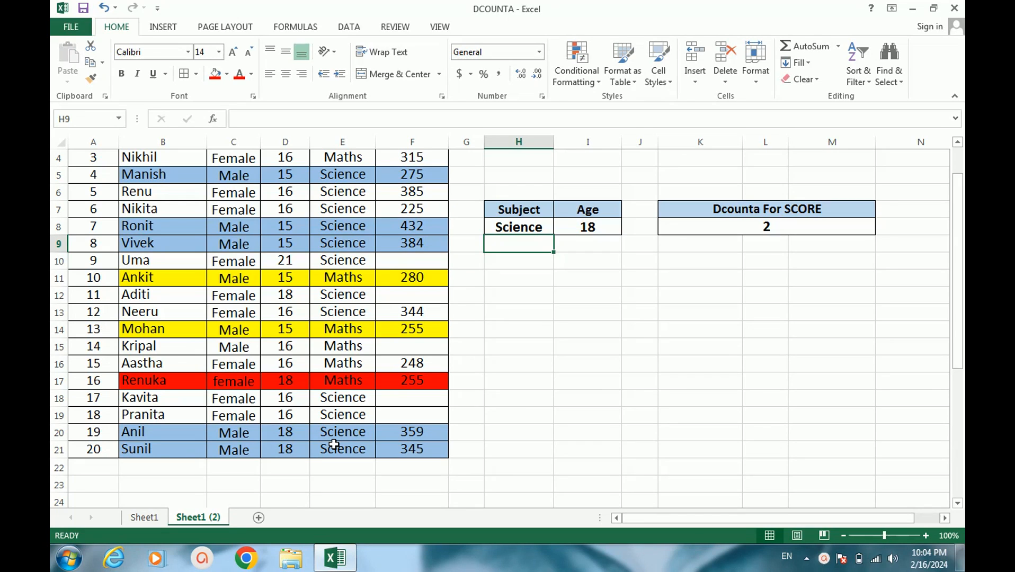
# Fill B20:F21, the records of the two 18-year-old Science students with marks, with a lighter gold theme colour
pyautogui.moveTo(133, 433); pyautogui.dragTo(421, 451)
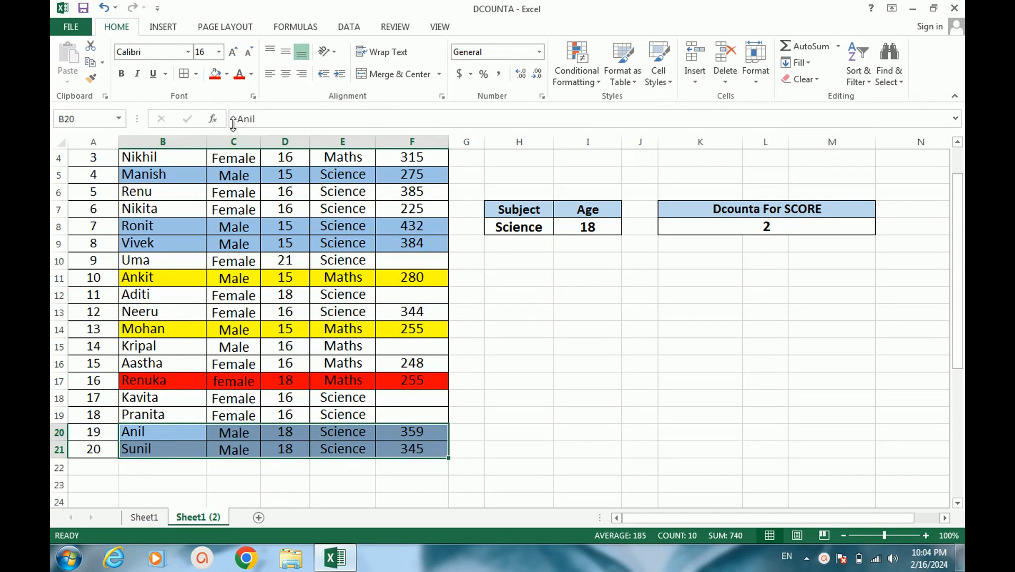
pyautogui.click(216, 73)
pyautogui.click(228, 77)
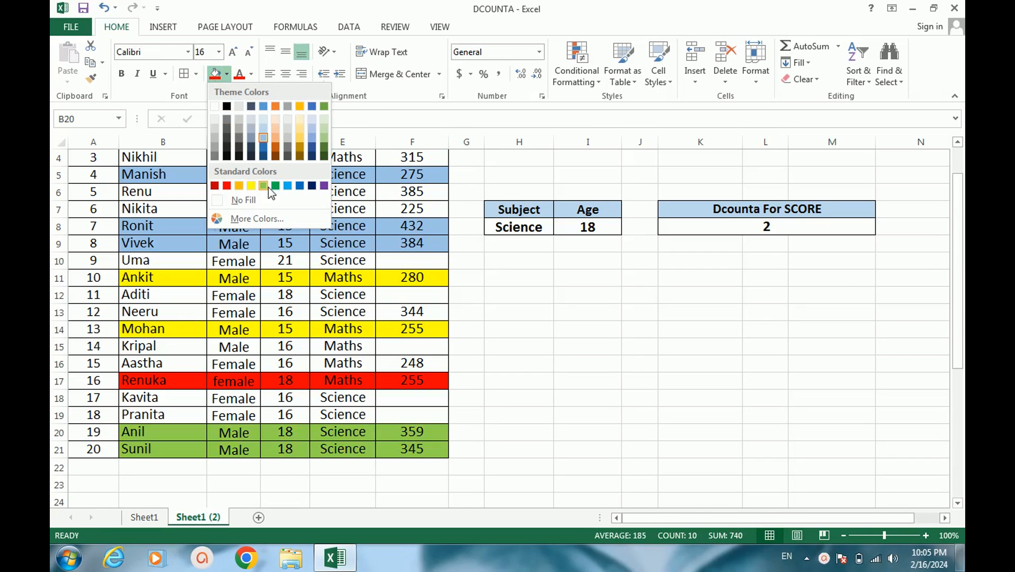
pyautogui.click(298, 141)
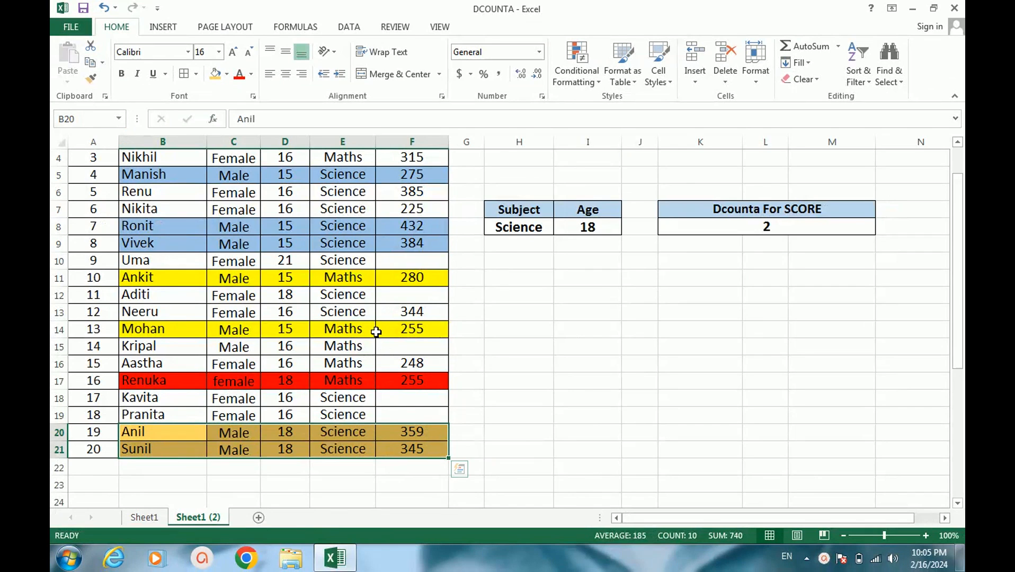
pyautogui.scroll(1, 376, 332)
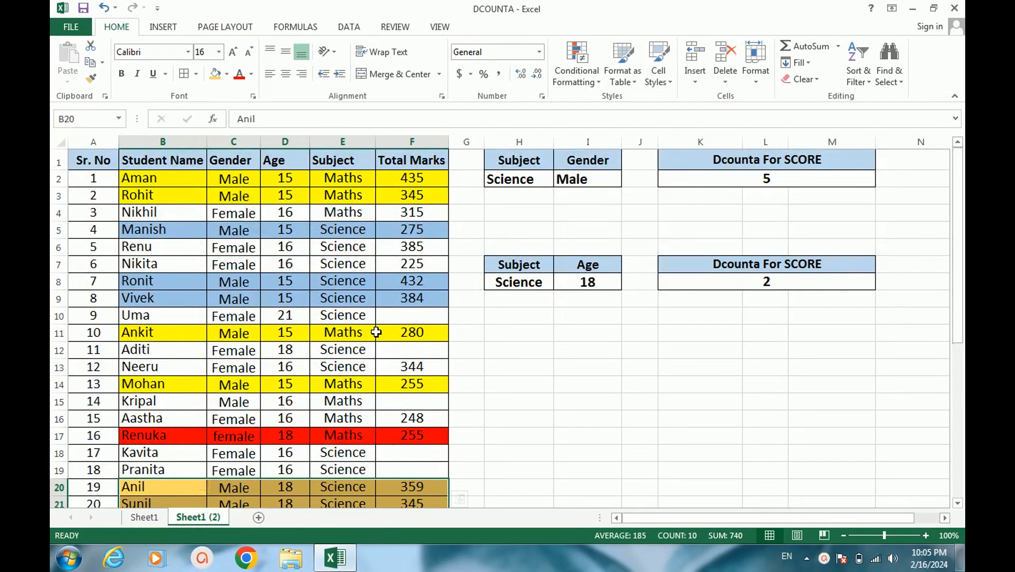